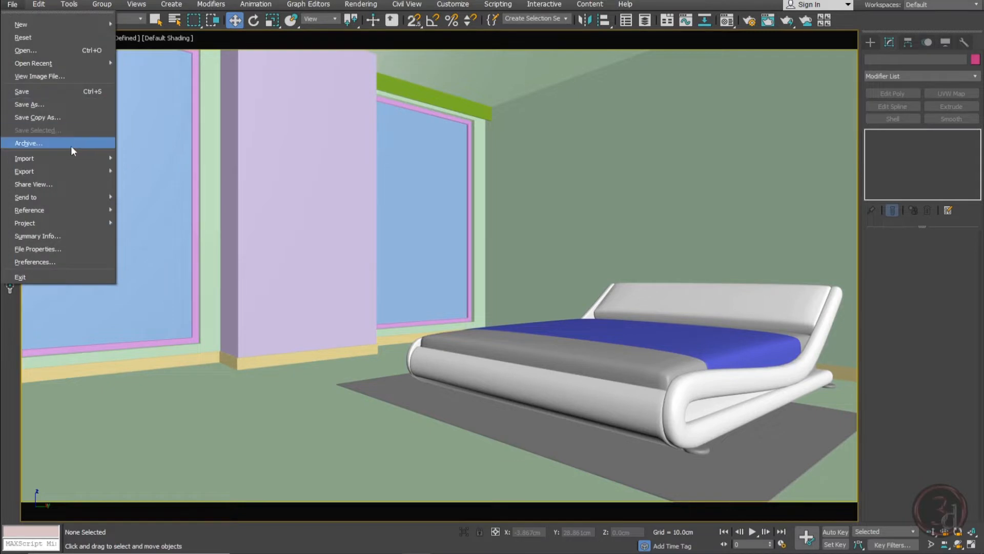
- Merge the armchair group from armchair.max into the bedroom scene, opening the file despite its missing DLLs
mouse_move(78, 156)
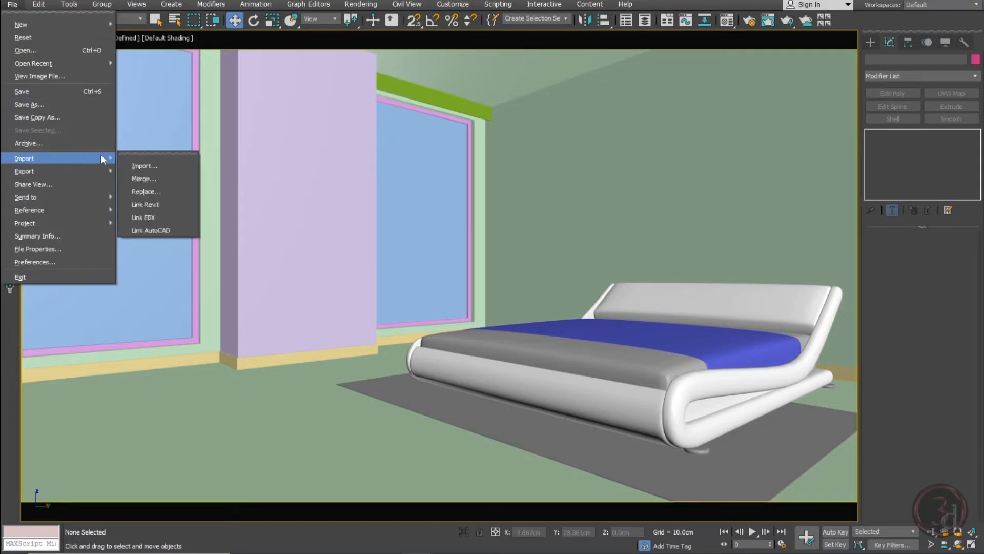
left_click(157, 176)
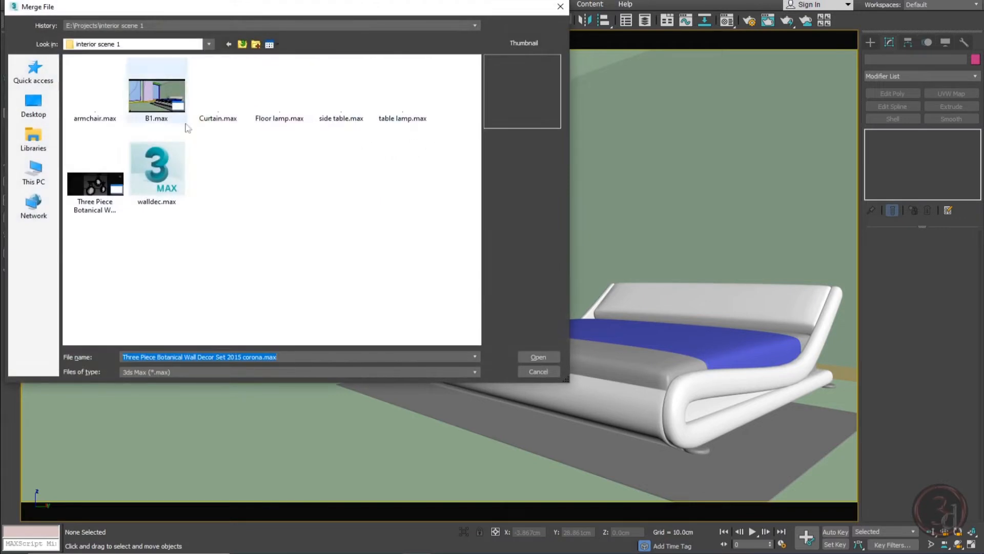
left_click(110, 102)
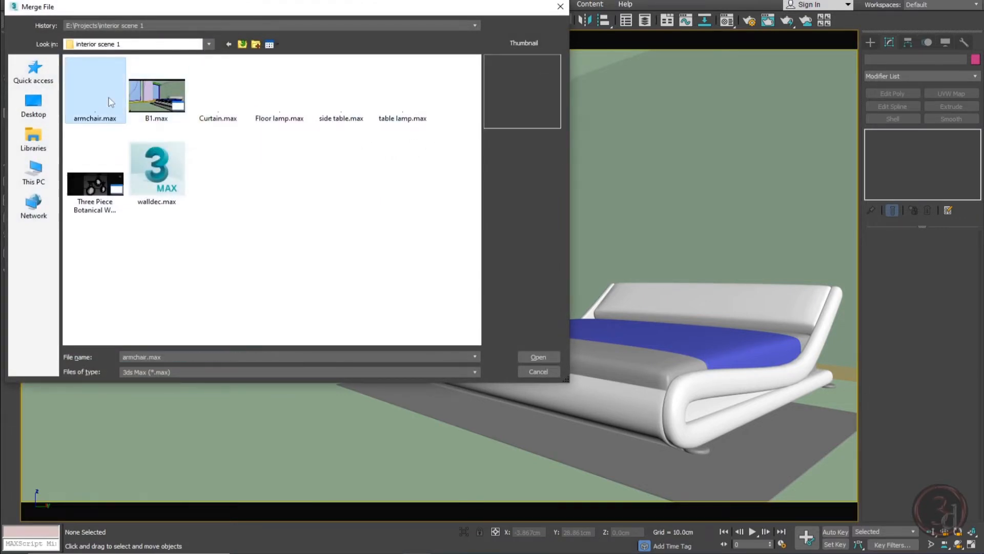
double_click(111, 102)
left_click(555, 365)
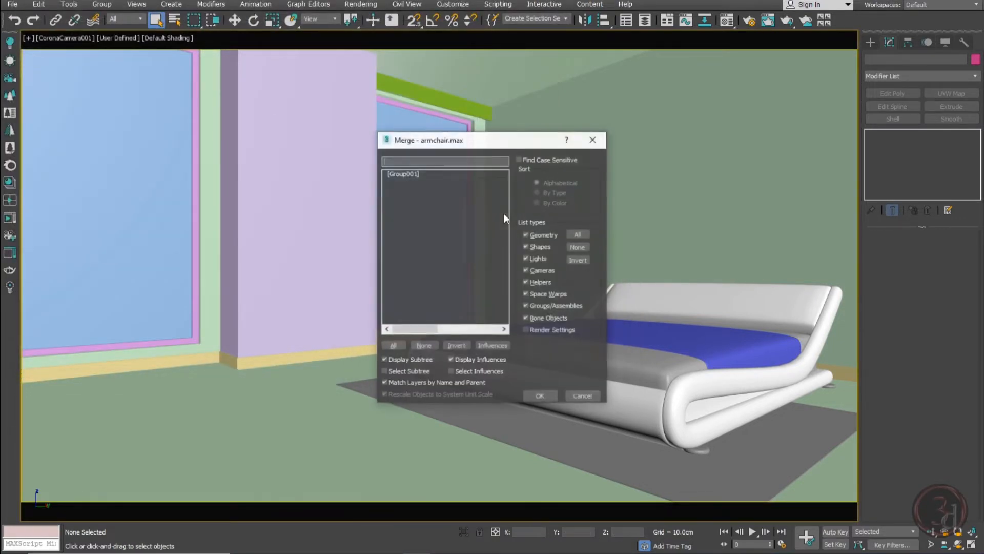
left_click(411, 173)
double_click(411, 173)
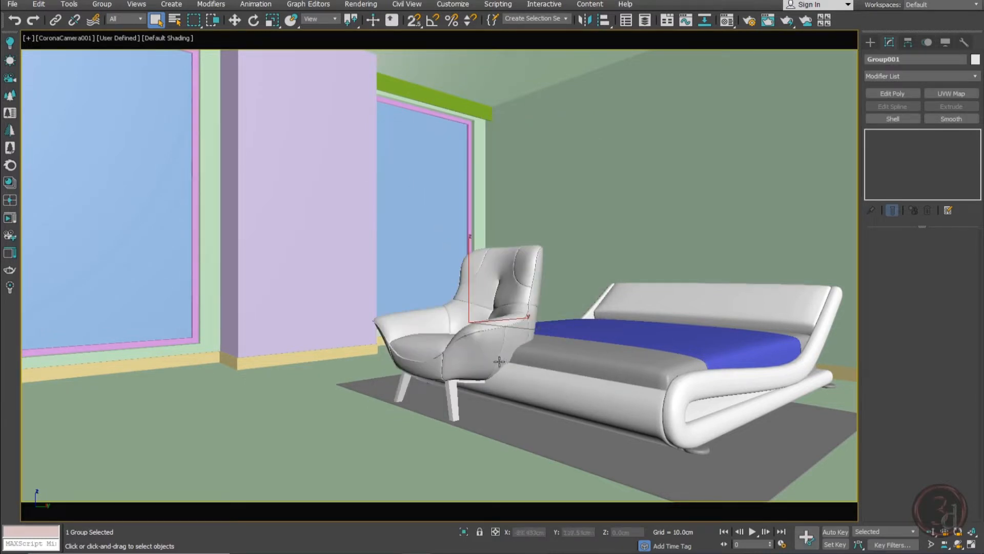
- Place the armchair in front of the large window and rotate it about 131.5 degrees around Z to face the bed
key("w")
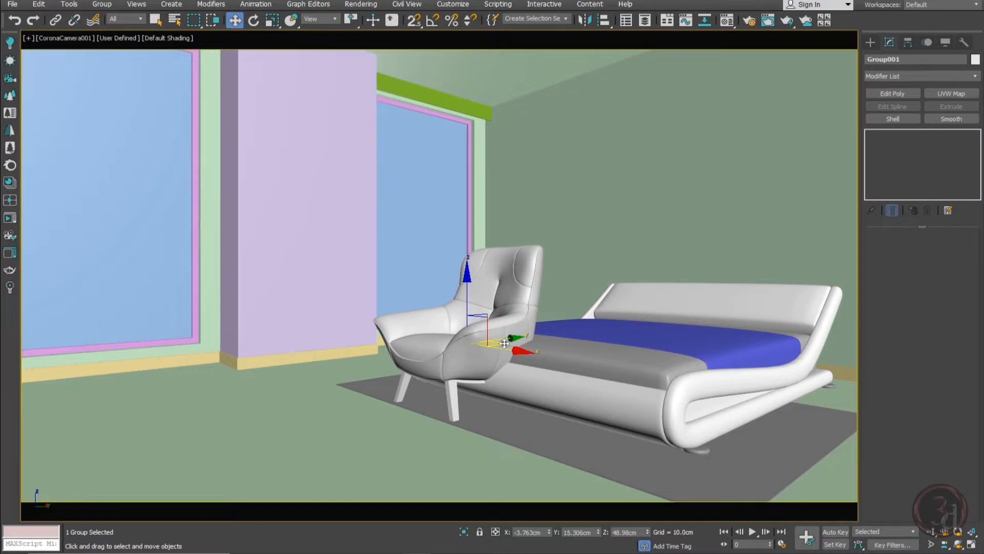
left_click_drag(504, 343, 246, 336)
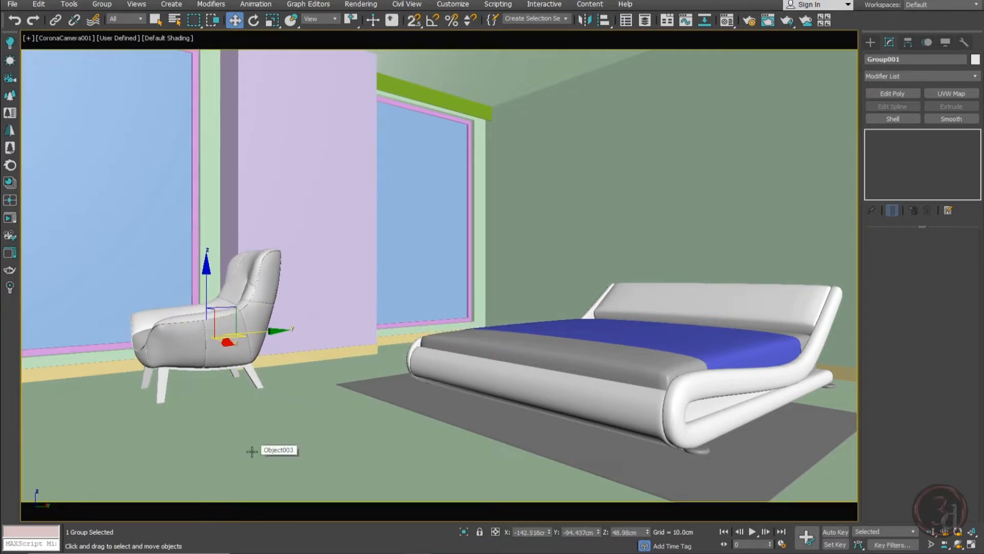
key("e")
left_click_drag(188, 345, 342, 334)
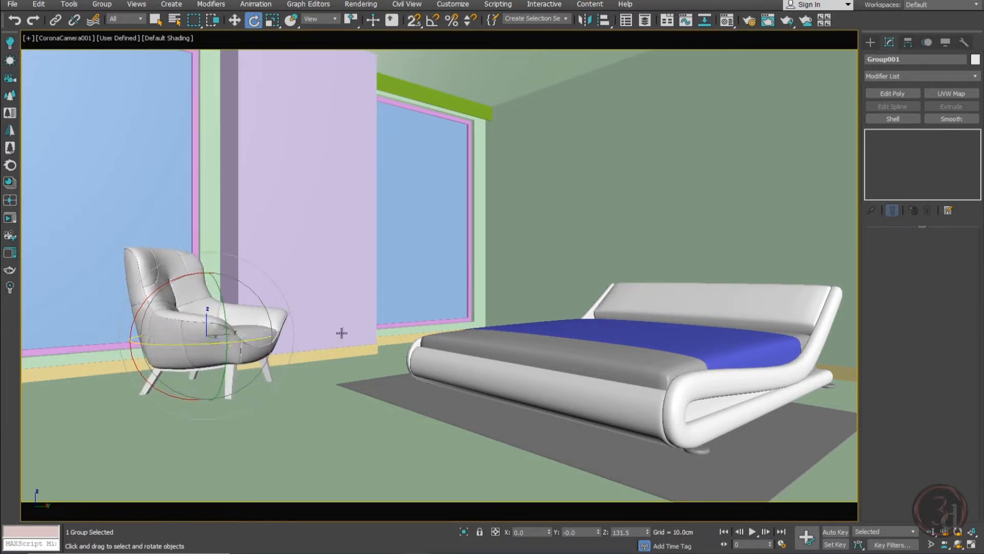
key("w")
left_click_drag(240, 339, 171, 341)
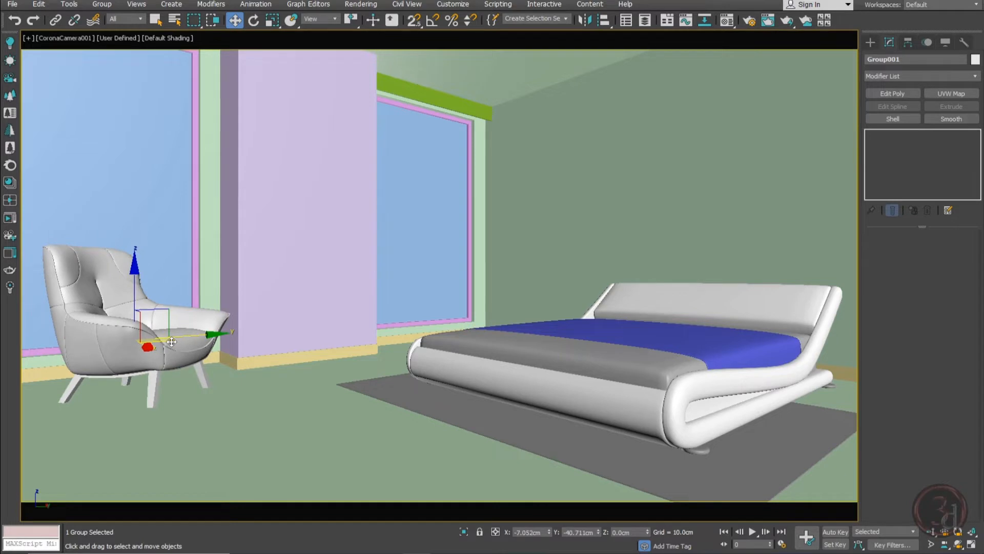
left_click_drag(171, 341, 174, 341)
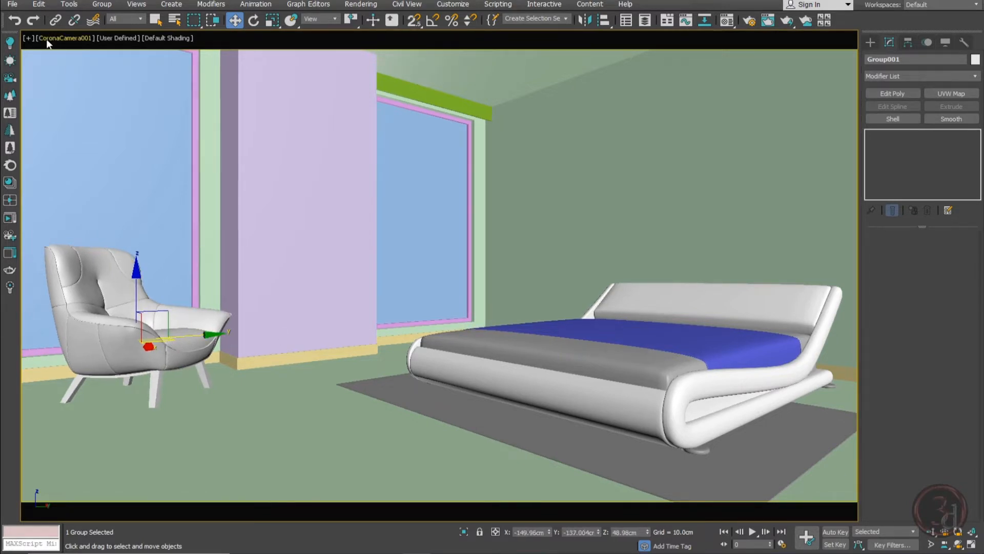
- Select the camera's target and shift it about 7.6 cm along positive X
left_click(47, 40)
left_click(130, 258)
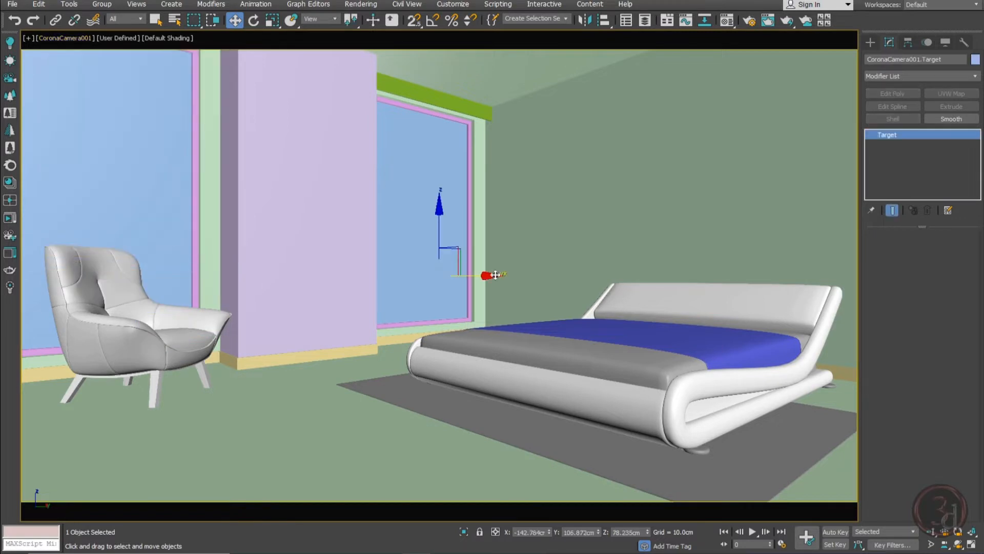
left_click_drag(495, 276, 501, 278)
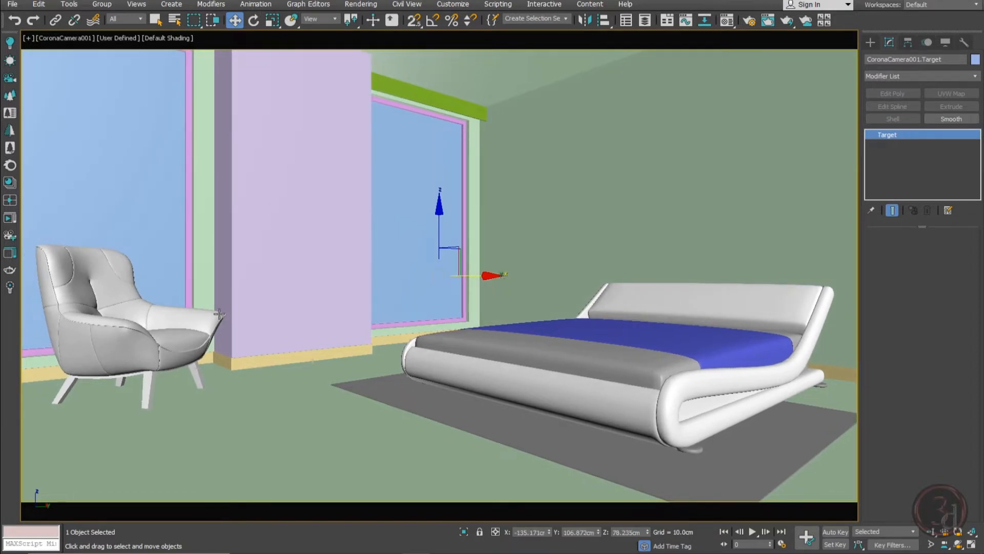
- Isolate the armchair and the floor and examine in the front wireframe view how the chair legs meet the floor
left_click(139, 334)
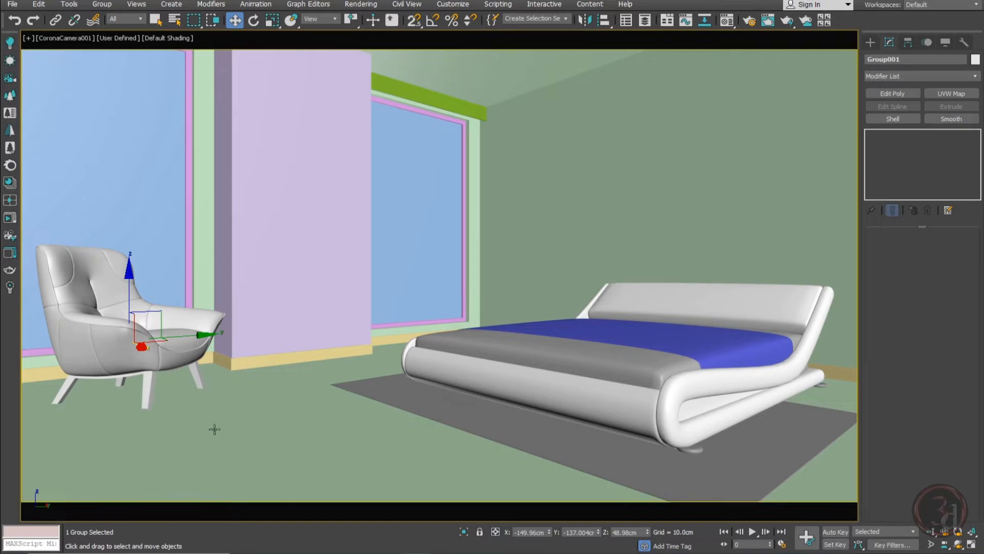
left_click(205, 417, "ctrl")
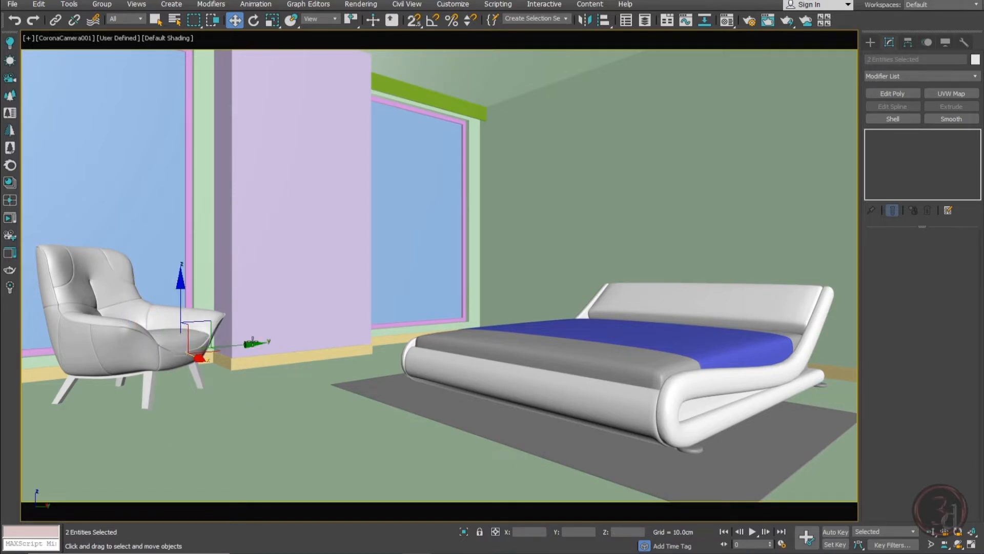
key("alt+q")
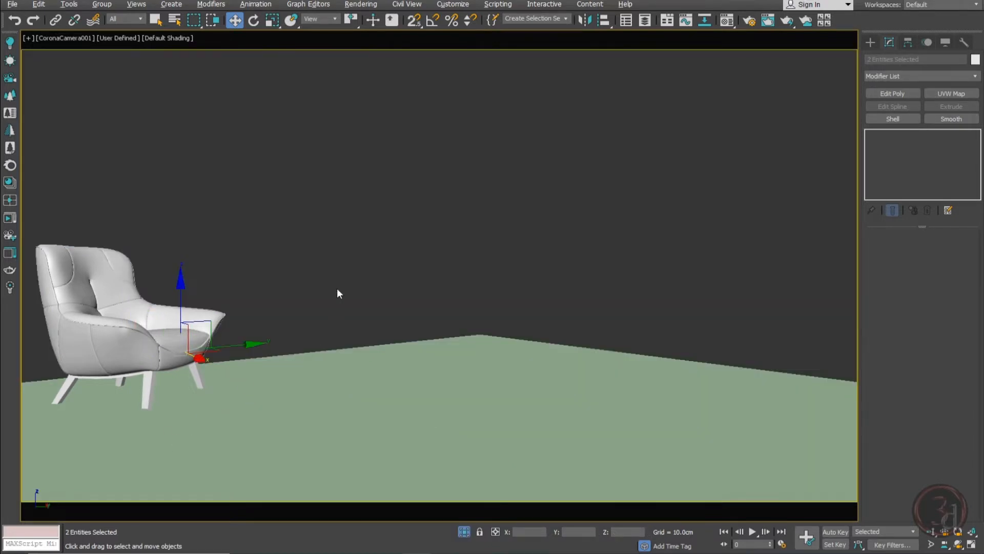
key("f")
scroll(337, 289, "down", 3)
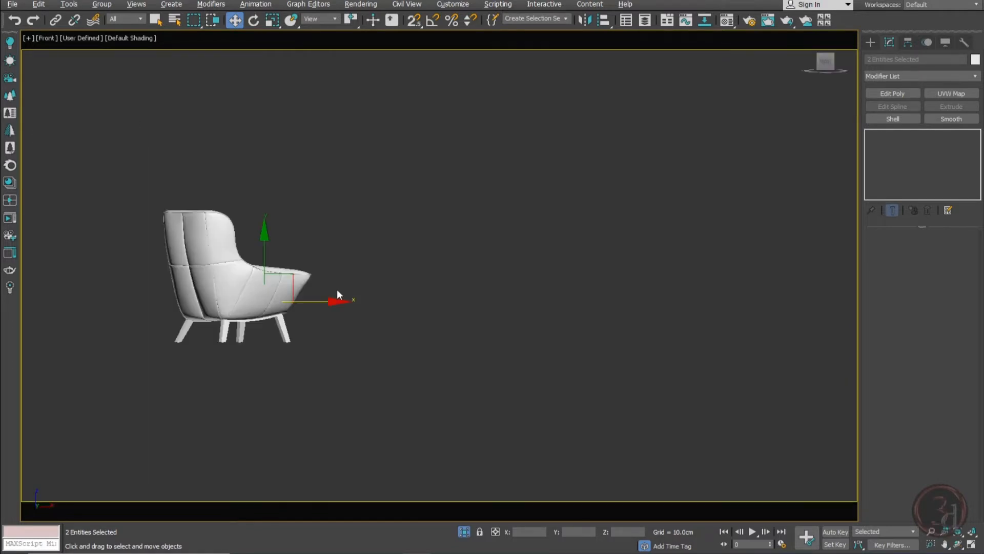
key("F3")
scroll(220, 349, "up", 5)
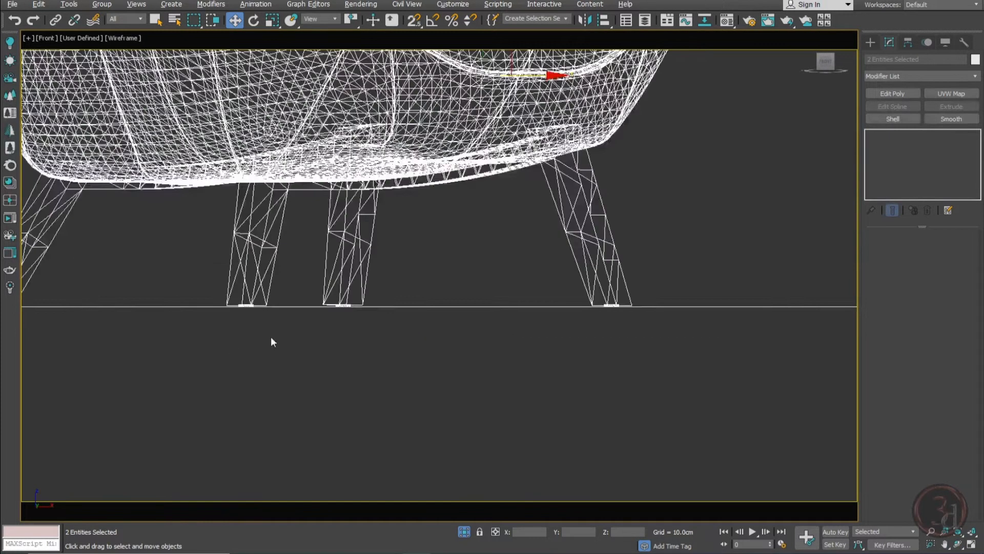
left_click(270, 338)
scroll(236, 303, "up", 5)
scroll(344, 354, "down", 10)
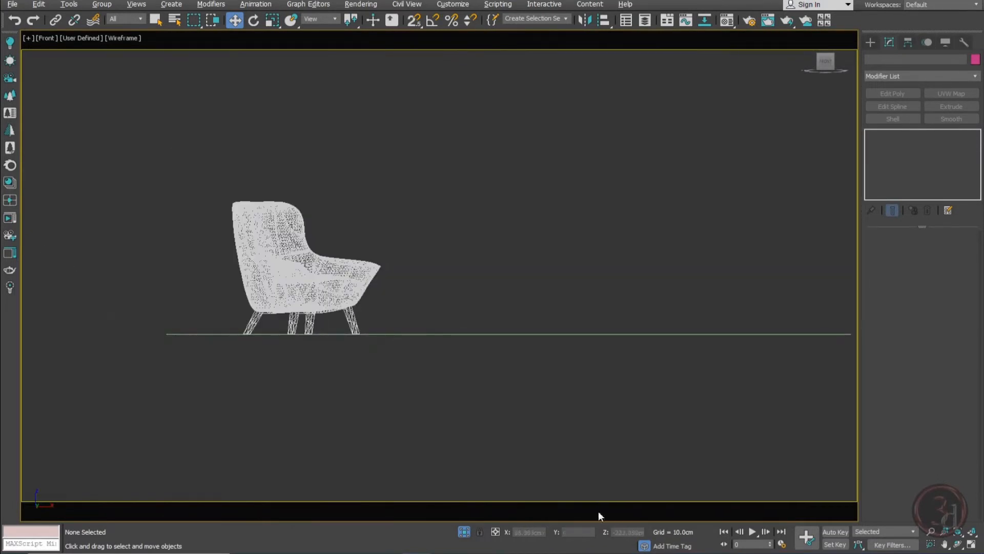
- Exit isolation and return to the camera view with default shading
left_click(464, 531)
key("c")
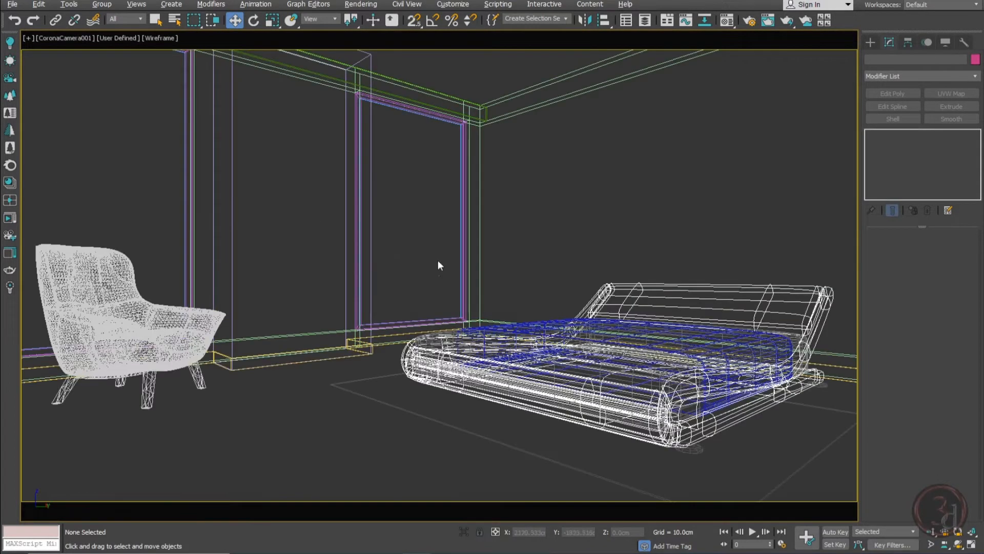
key("F3")
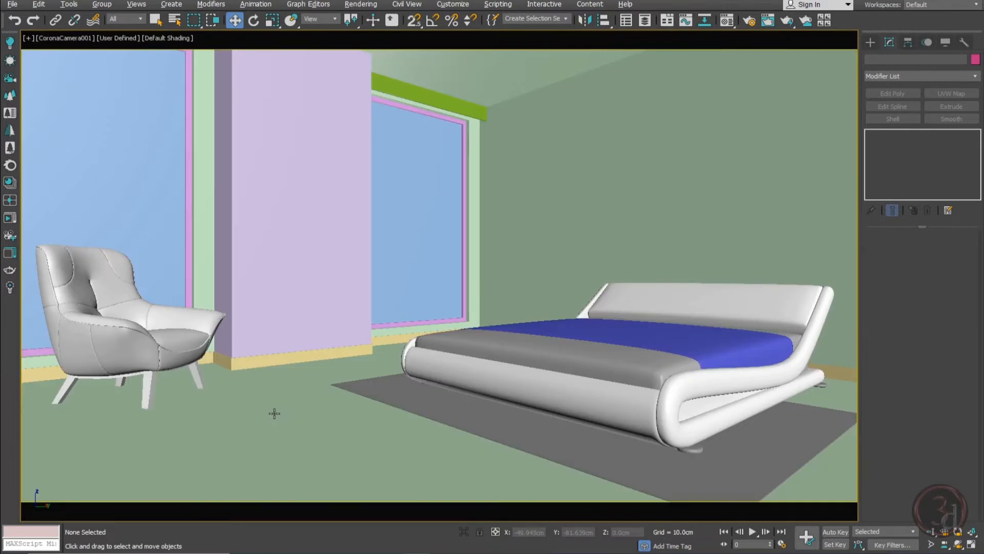
- Merge the lamp group from Floor lamp.max into the scene, auto-renaming the duplicate group name
left_click(130, 306)
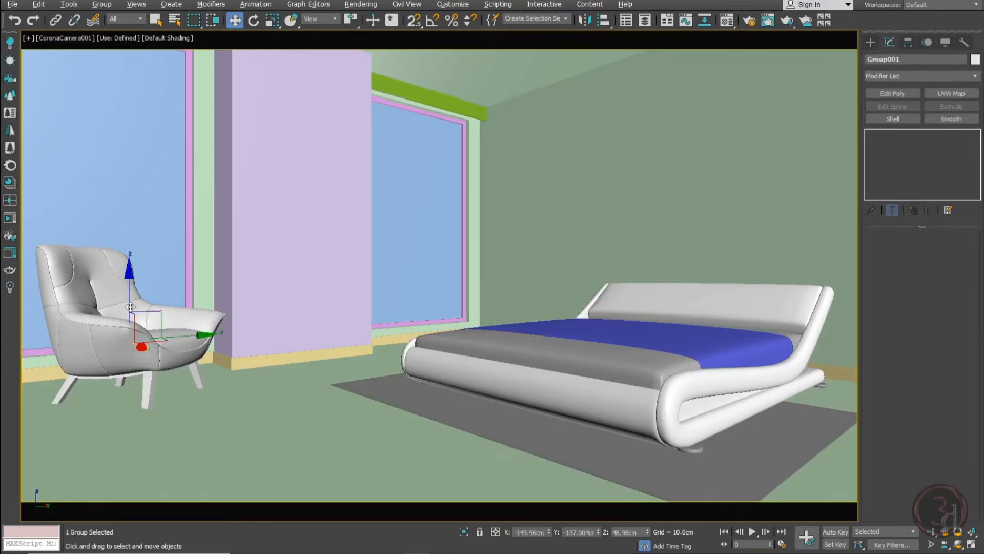
left_click(13, 8)
mouse_move(69, 159)
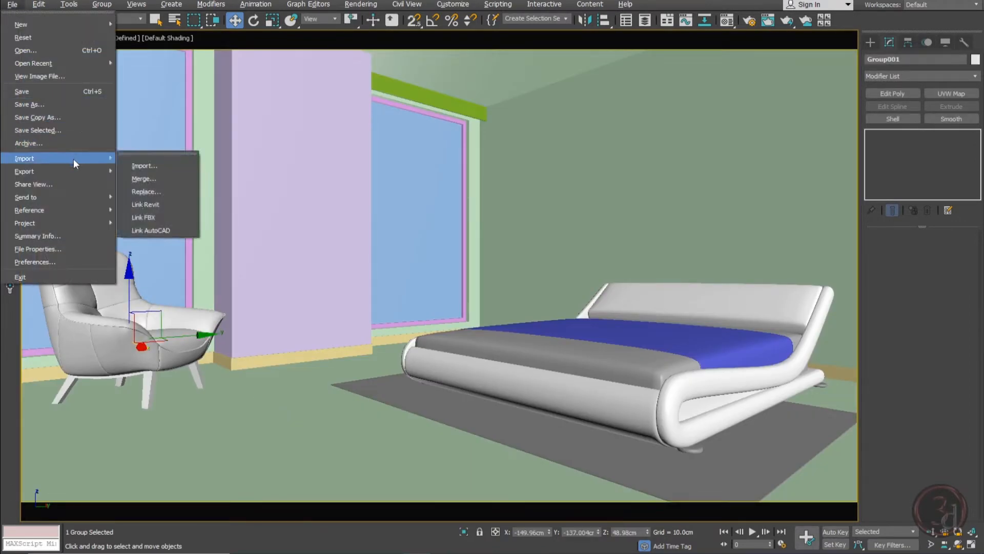
left_click(141, 179)
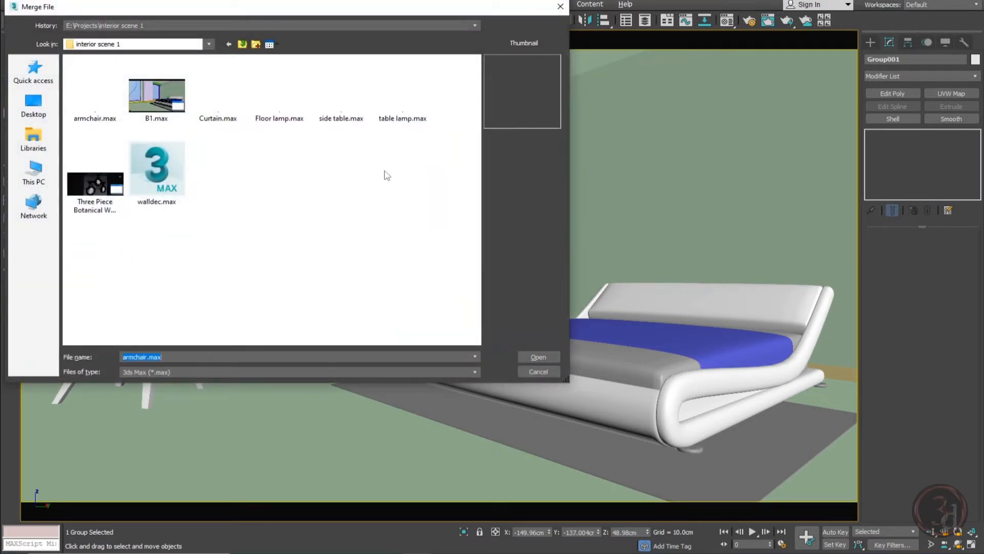
double_click(281, 106)
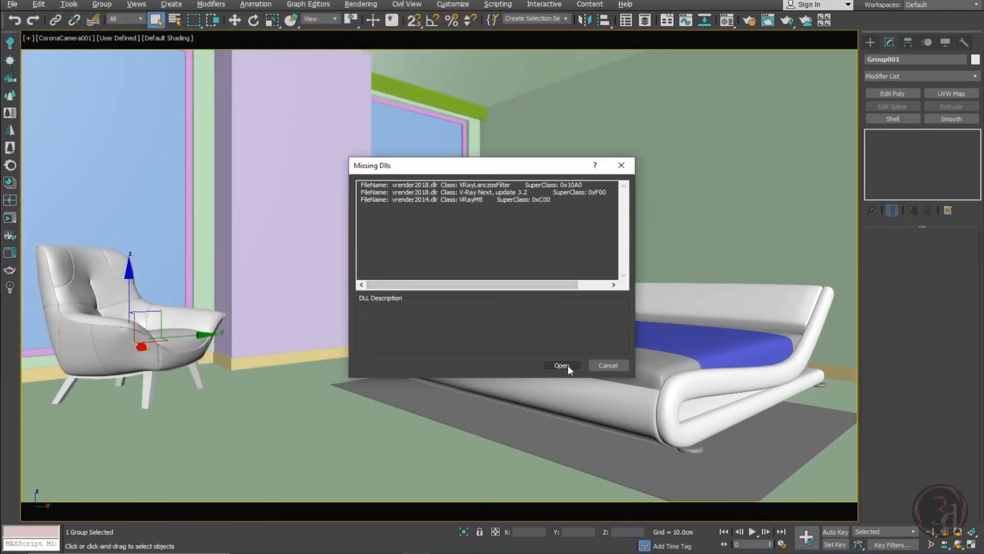
left_click(561, 364)
double_click(406, 173)
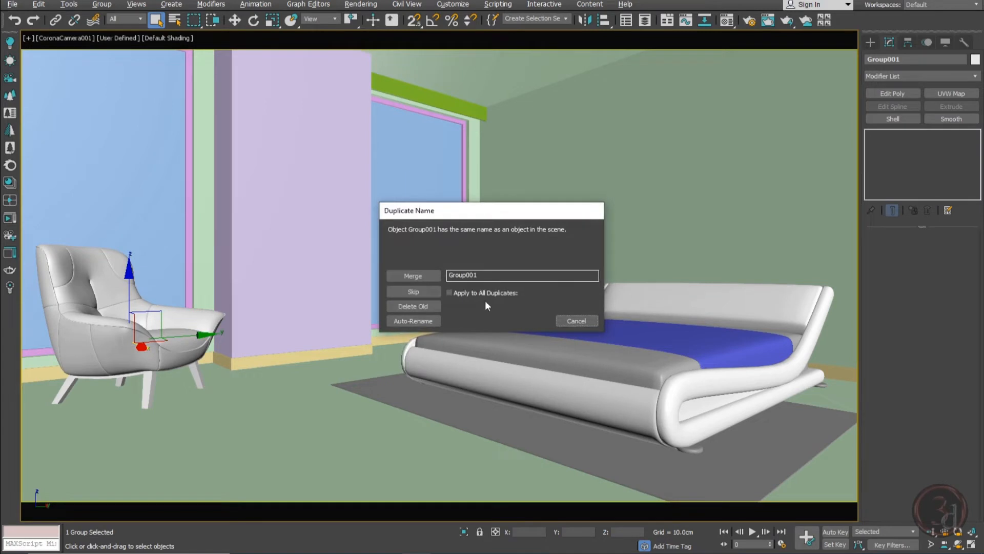
left_click(418, 319)
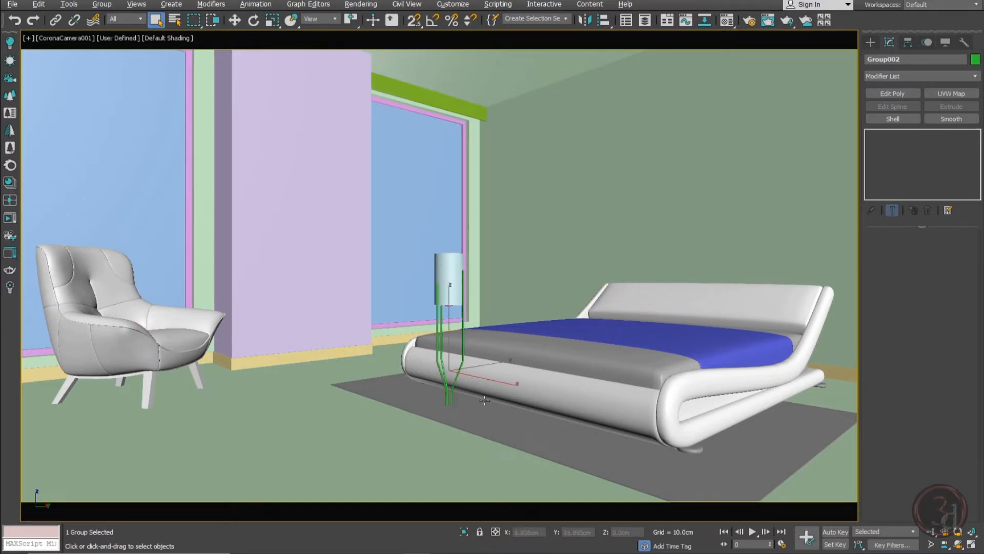
- Move the floor lamp between the armchair and the bed, and raise it about 55 cm
key("w")
left_click_drag(474, 368, 331, 373)
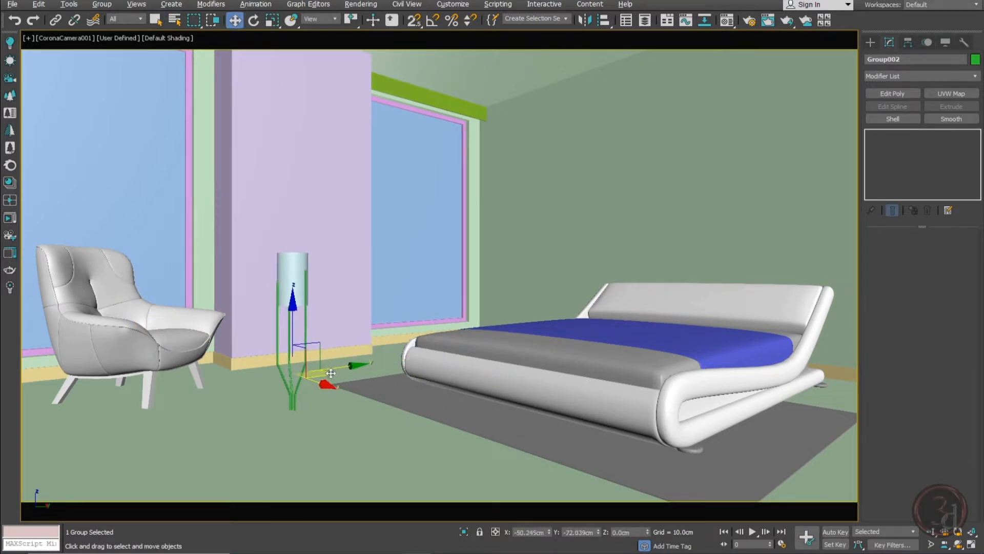
left_click_drag(295, 320, 287, 229)
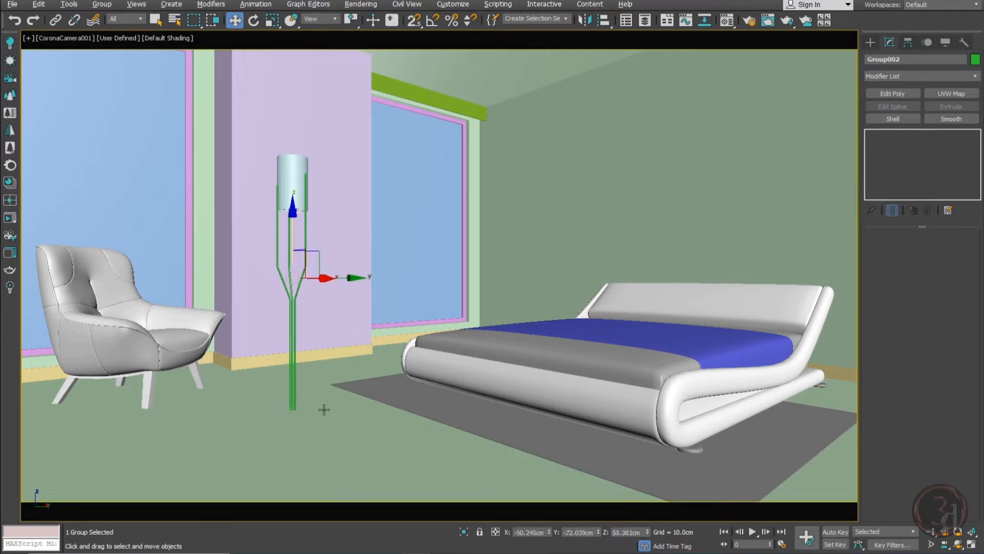
- Isolate the floor lamp with the floor and show both in the front wireframe view
left_click(333, 422, "ctrl")
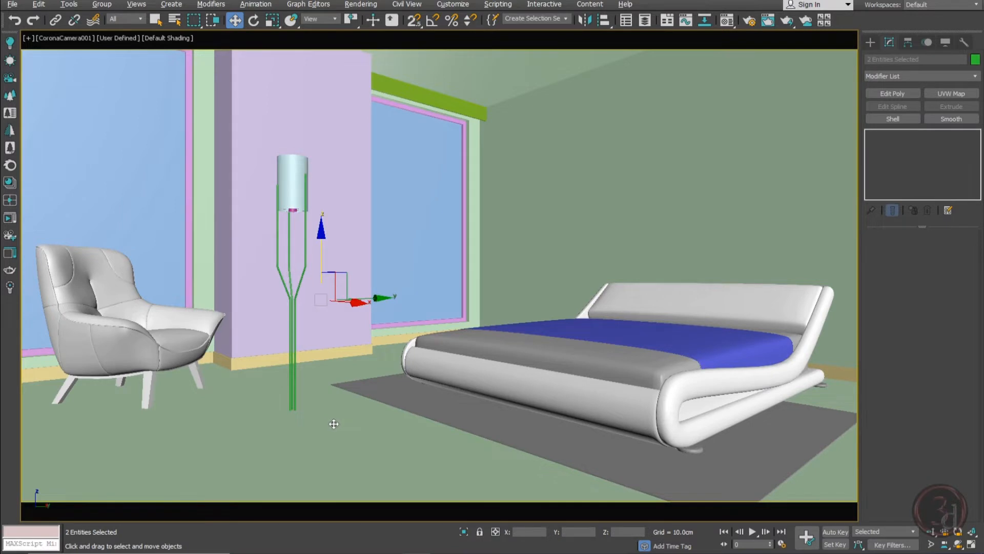
key("alt+q")
key("f")
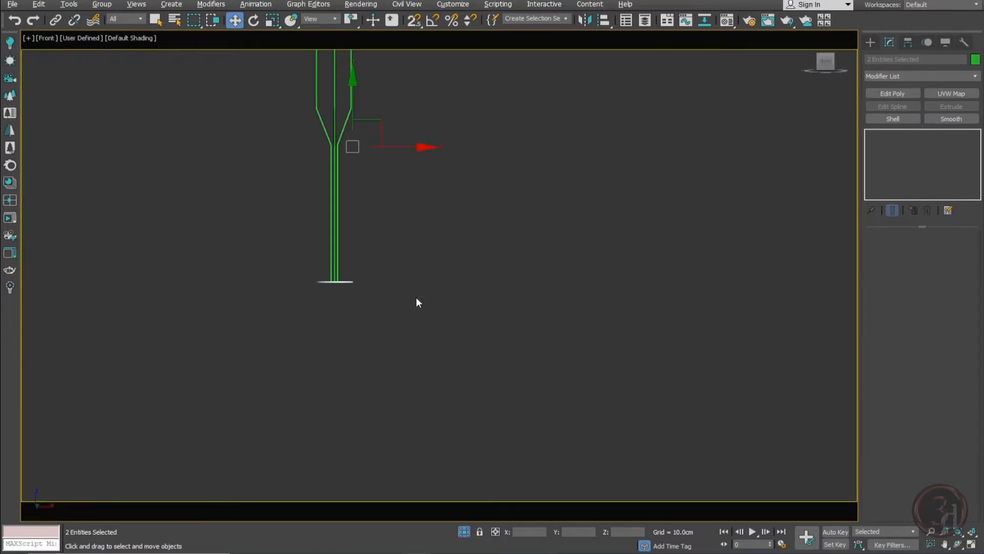
key("z")
left_click(424, 343)
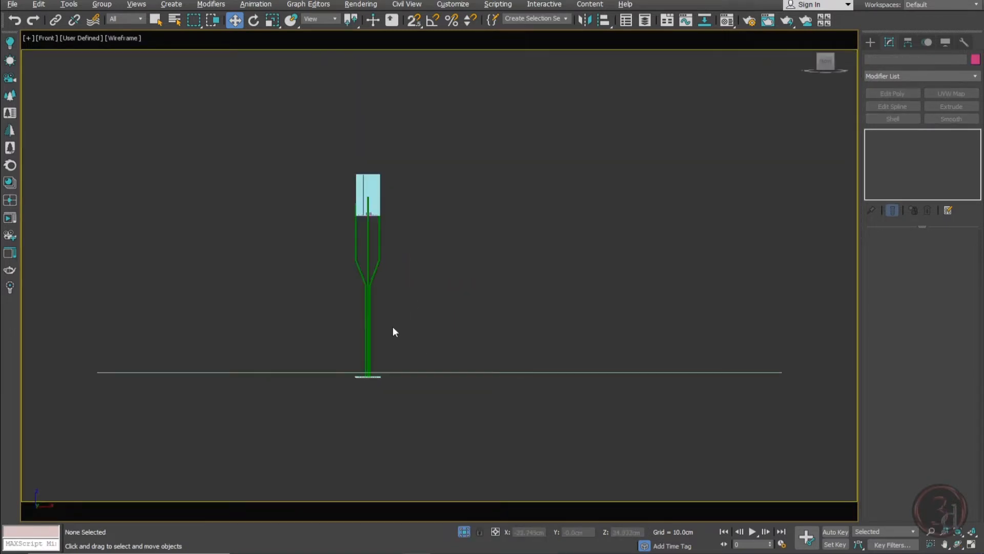
- Raise the floor lamp about 2.5 cm and move it about 181 cm along negative X to the floor's edge
left_click_drag(393, 328, 309, 331)
left_click_drag(368, 217, 368, 213)
left_click_drag(416, 266, 160, 286)
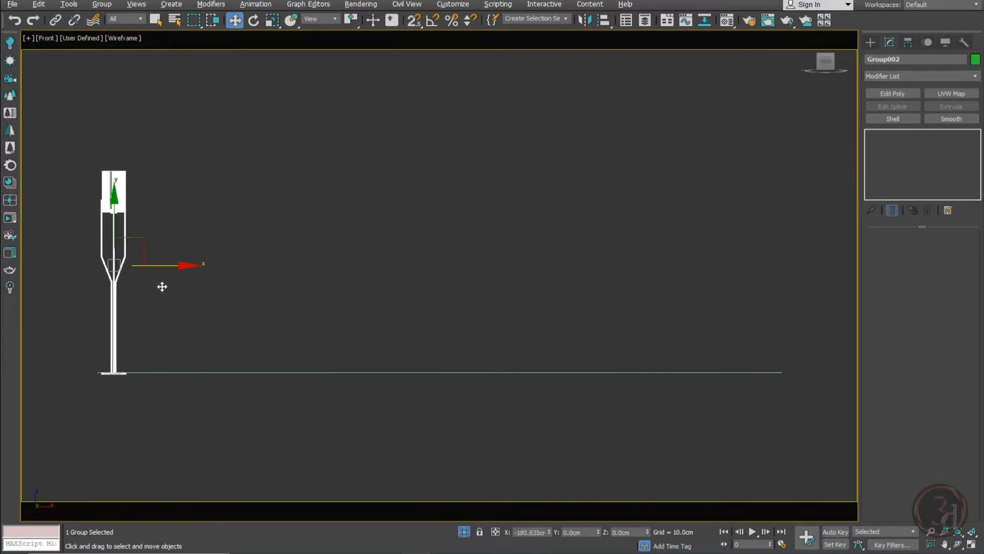
left_click_drag(127, 236, 112, 261)
right_click(112, 262)
- Turn on snapping and snap the underside of the lamp's base vertically to the floor line
middle_click_drag(119, 359, 244, 365)
scroll(238, 377, "up", 6)
scroll(179, 370, "up", 5)
middle_click_drag(246, 400, 380, 300)
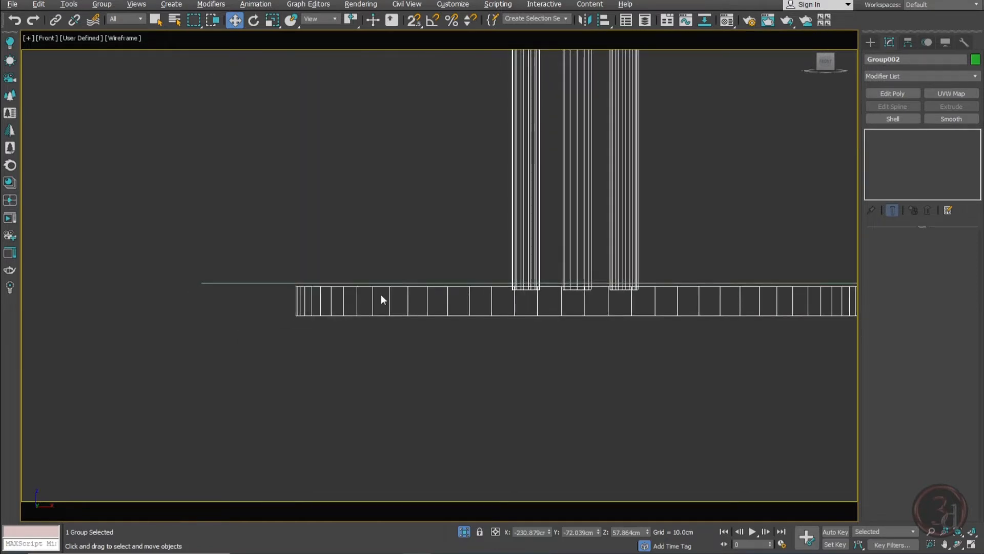
left_click(414, 21)
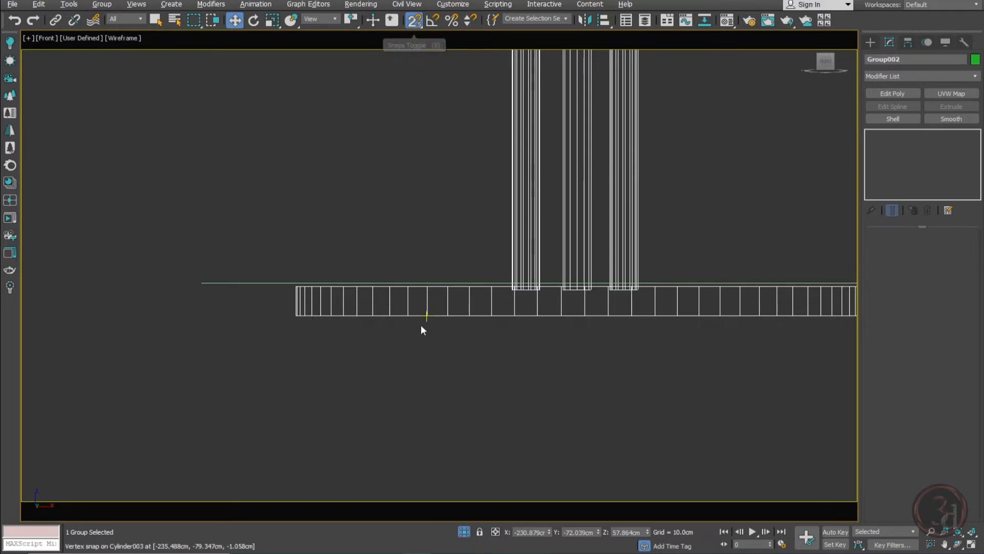
left_click_drag(373, 316, 201, 282)
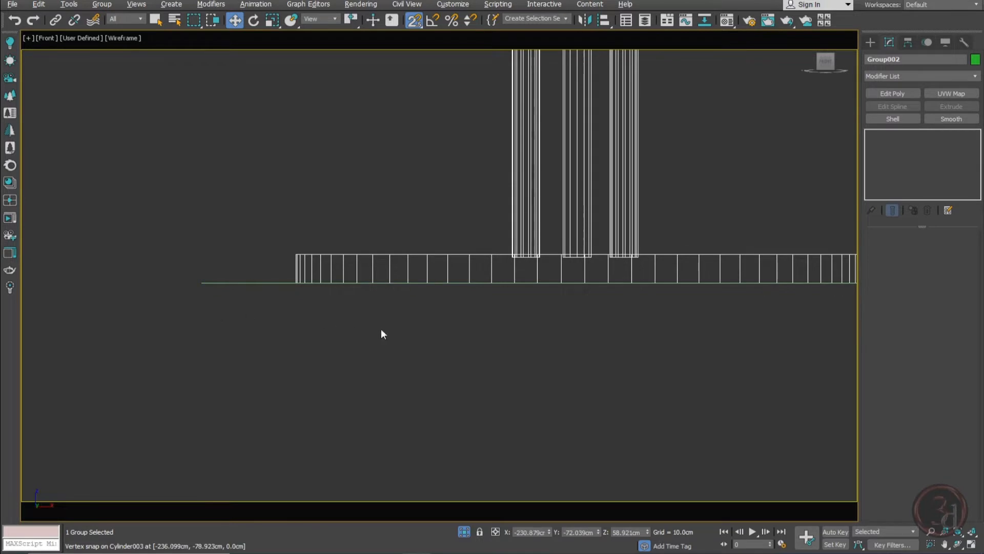
- Turn off Enable Axis Constraints in the Grid and Snap Settings options
scroll(206, 307, "down", 12)
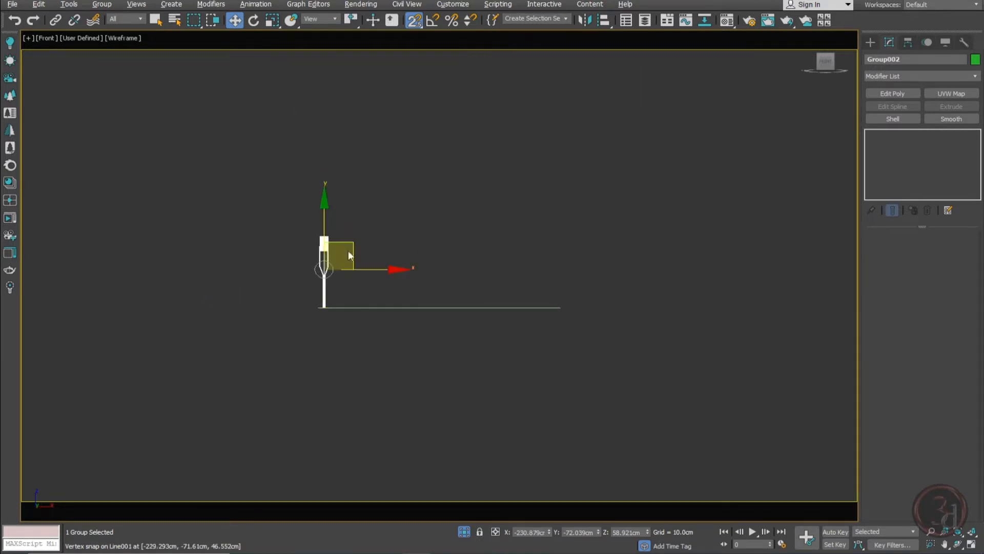
scroll(343, 252, "up", 3)
scroll(323, 363, "up", 3)
middle_click_drag(325, 362, 408, 335)
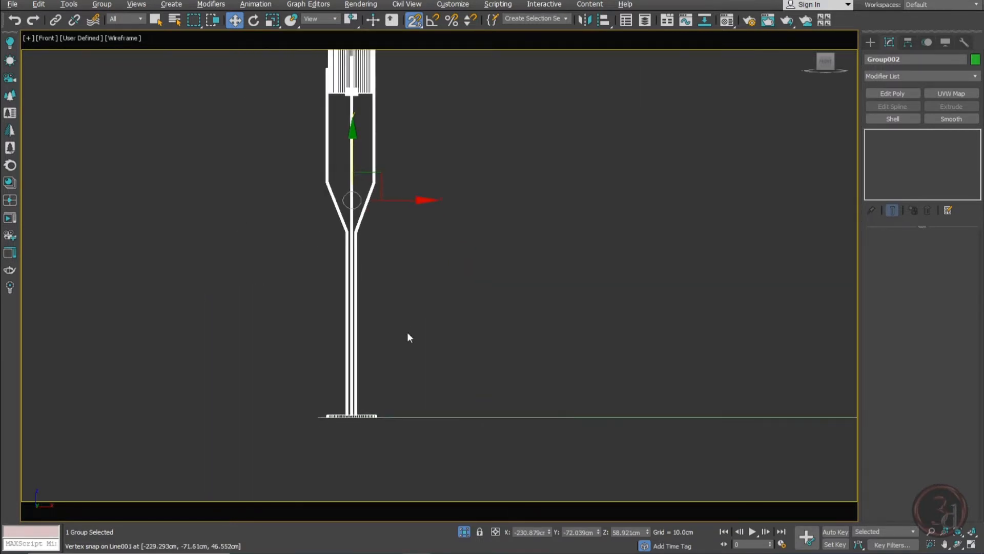
right_click(413, 20)
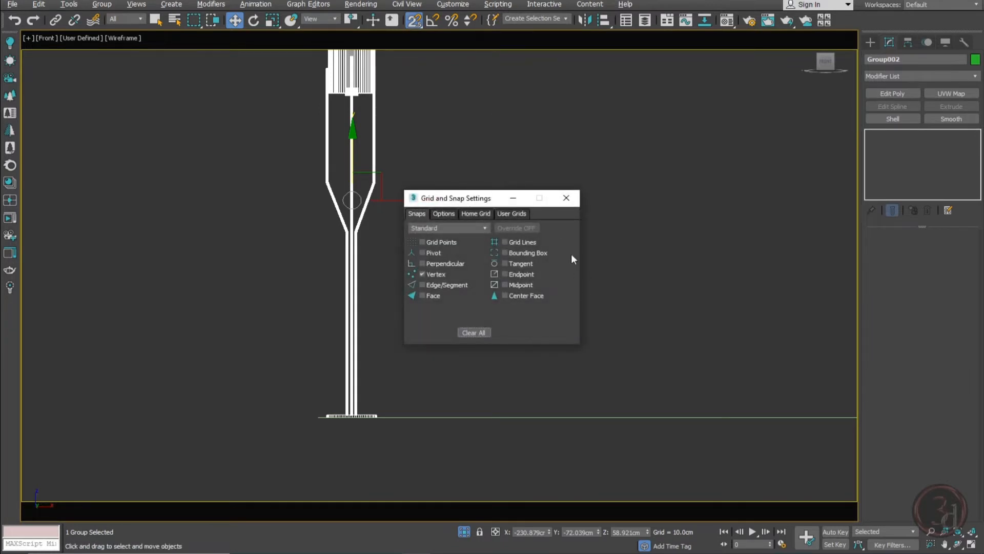
left_click(493, 181)
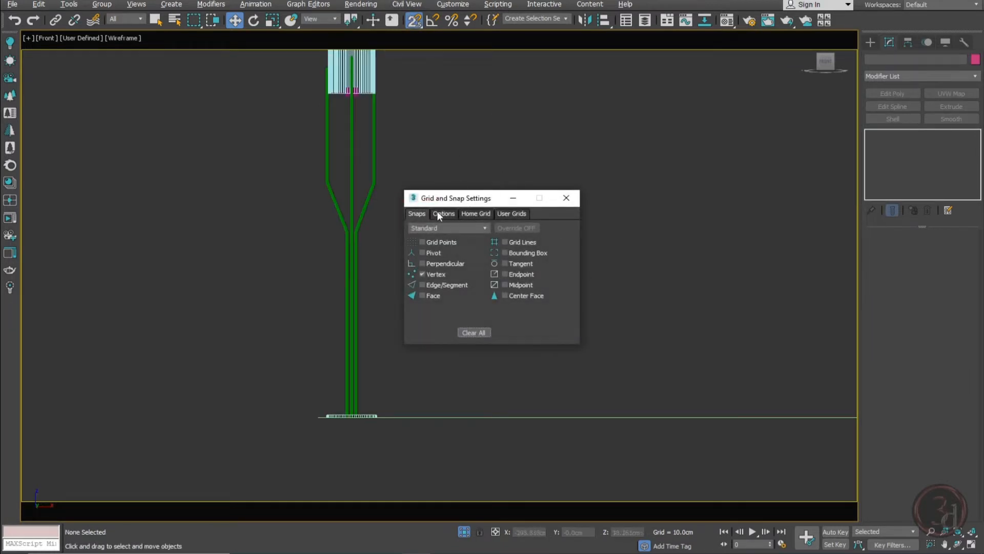
left_click_drag(461, 201, 456, 182)
left_click(438, 195)
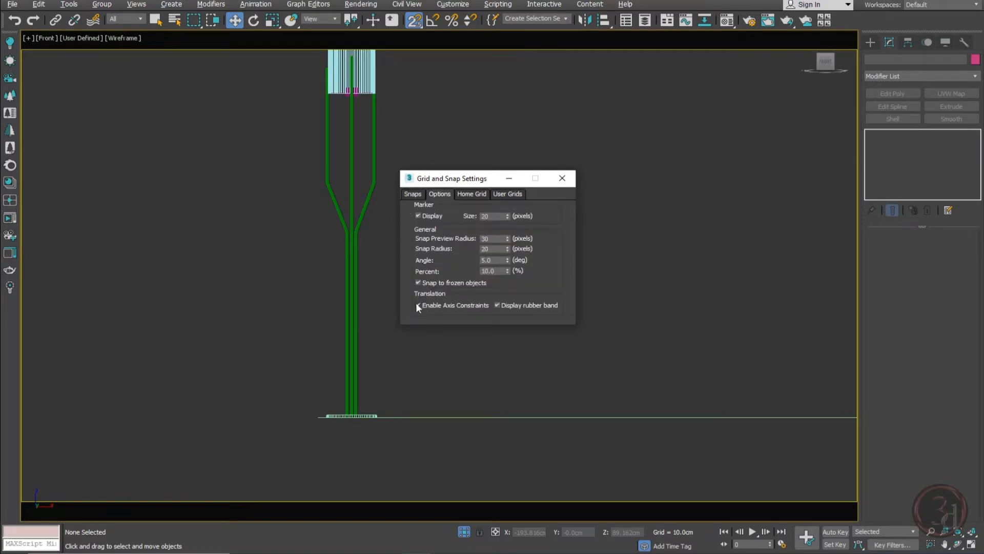
left_click(562, 177)
- Try to move the floor lamp by a snapped vertex on its base with axis constraints off
scroll(344, 434, "up", 10)
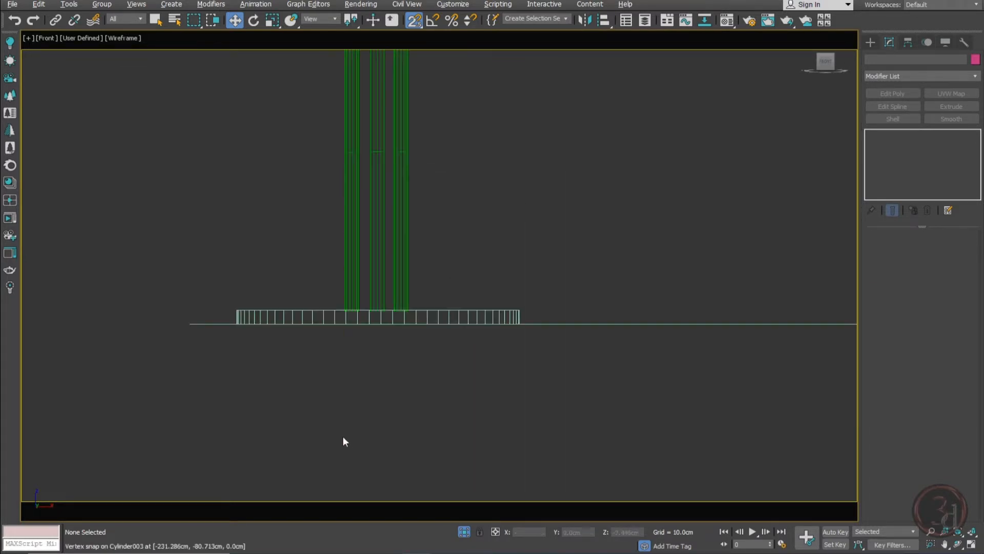
left_click(356, 322)
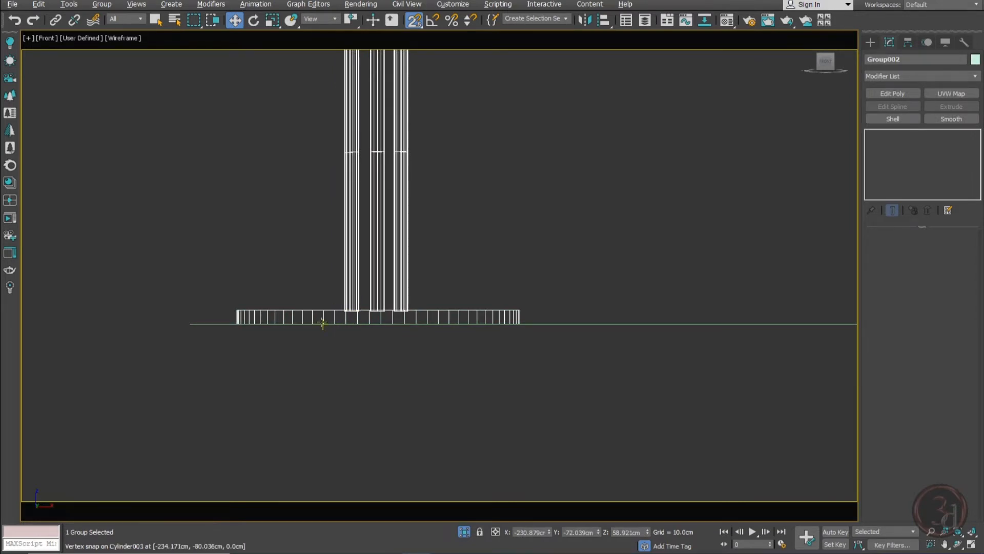
left_click_drag(324, 320, 640, 323)
- Turn Enable Axis Constraints back on in the snap options and try snapping the lamp's base again
right_click(419, 18)
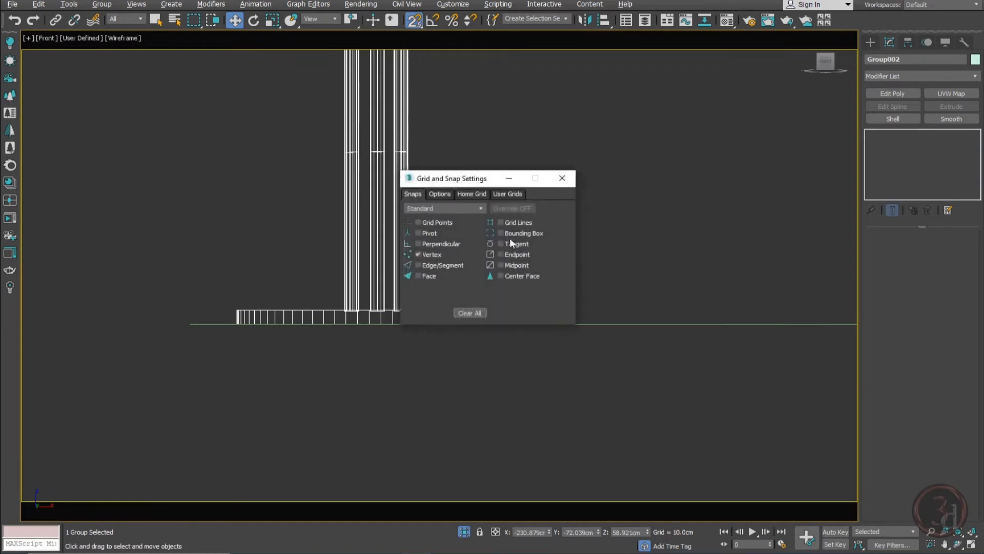
left_click(440, 193)
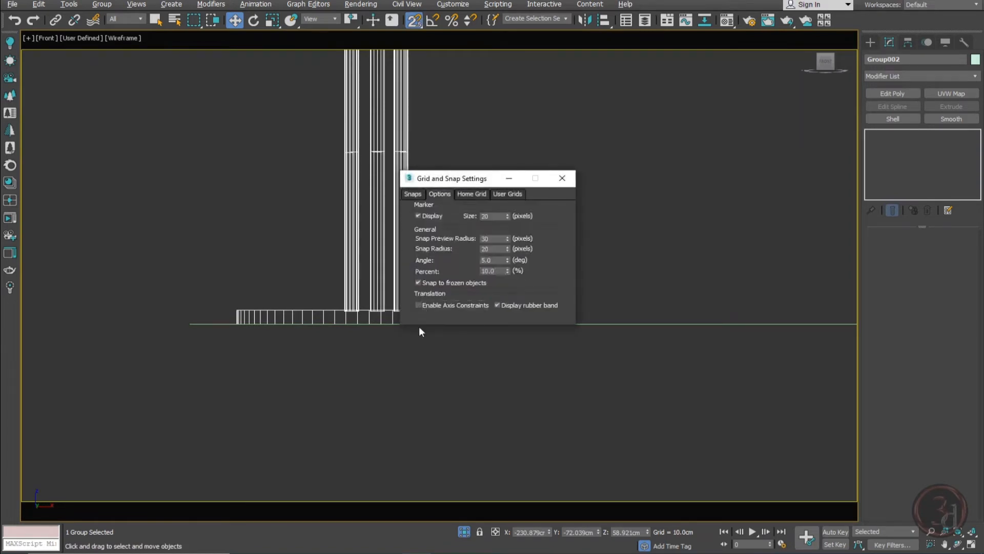
left_click_drag(345, 318, 386, 193)
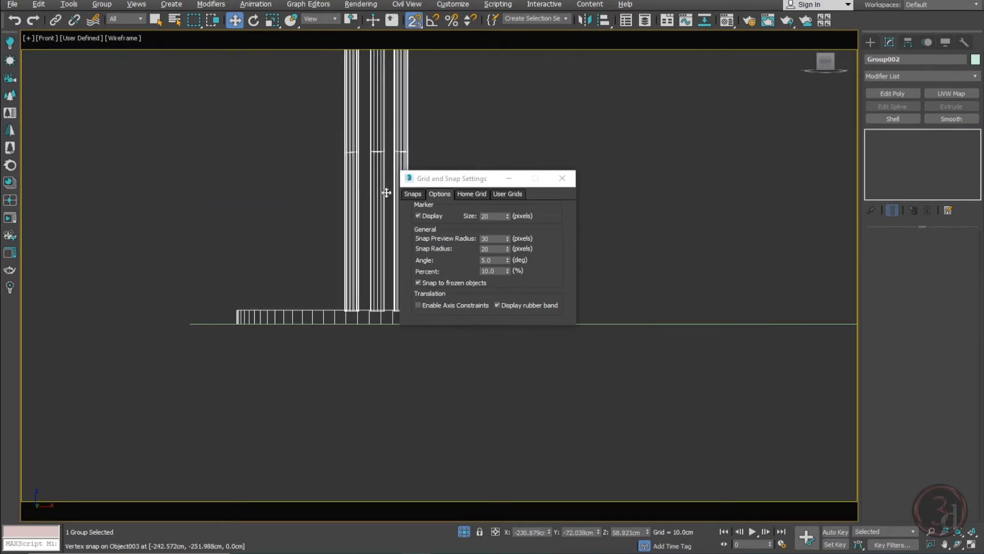
left_click(430, 305)
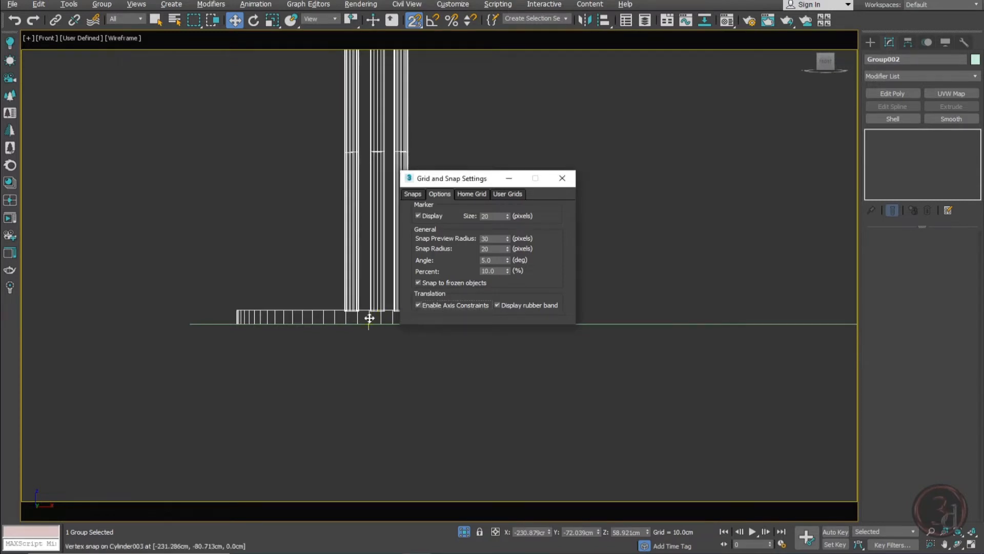
mouse_move(369, 319)
left_mouse_down()
mouse_move(387, 279)
mouse_move(325, 182)
mouse_move(386, 112)
mouse_move(376, 416)
mouse_move(341, 226)
mouse_move(369, 314)
mouse_move(394, 252)
mouse_move(367, 322)
left_mouse_up()
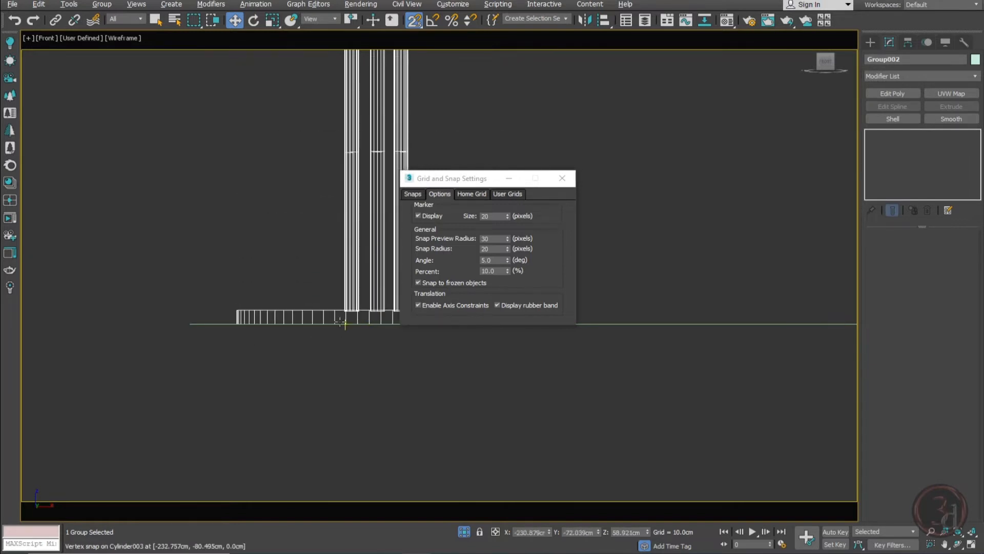
left_click(562, 178)
- Try moving the floor lamp vertically from its base with axis-constrained vertex snapping
scroll(431, 364, "down", 3)
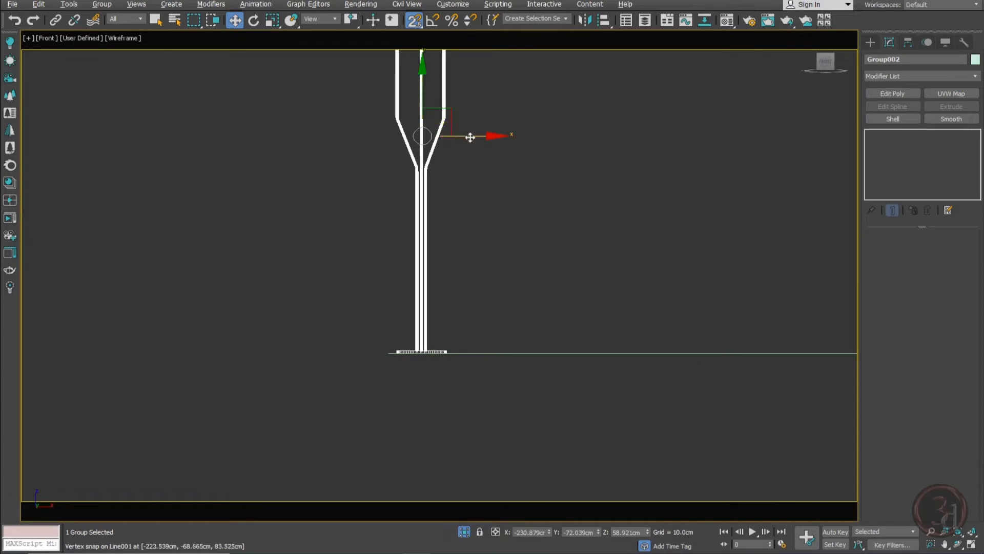
scroll(431, 374, "up", 3)
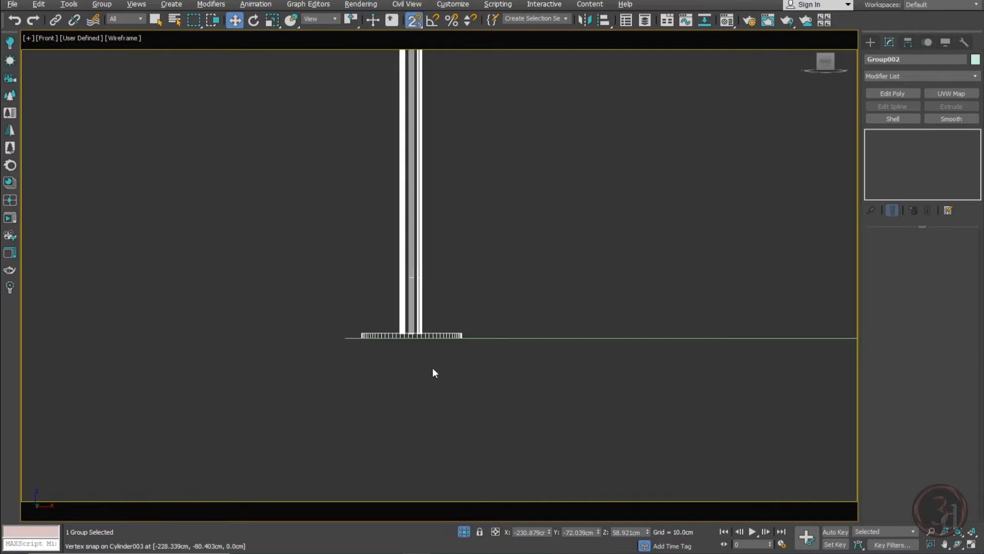
scroll(439, 333, "up", 4)
left_click_drag(429, 326, 432, 365)
scroll(324, 262, "down", 5)
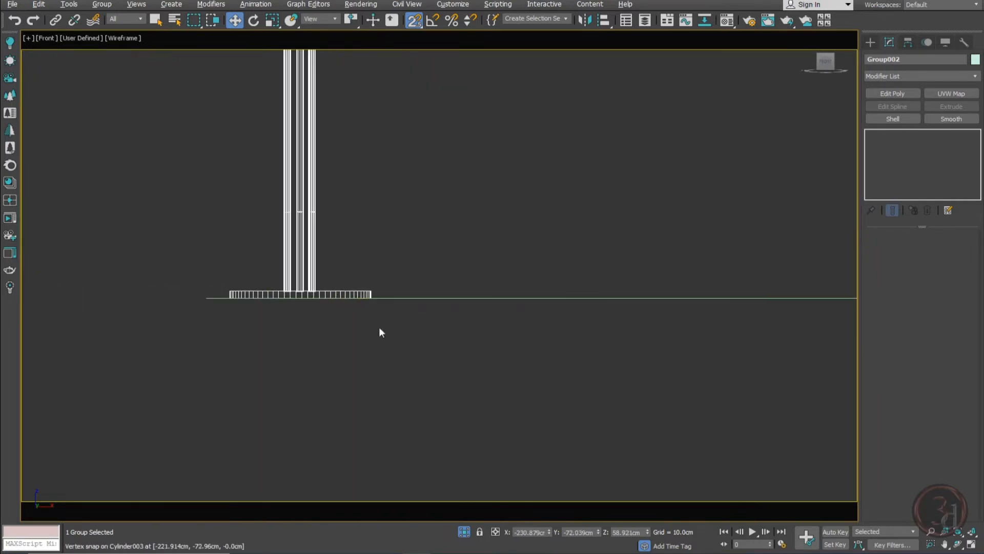
scroll(380, 329, "up", 4)
scroll(463, 237, "up", 1)
- Turn off snapping, end the lamp's isolation, and show the whole room in the shaded camera view
key("s")
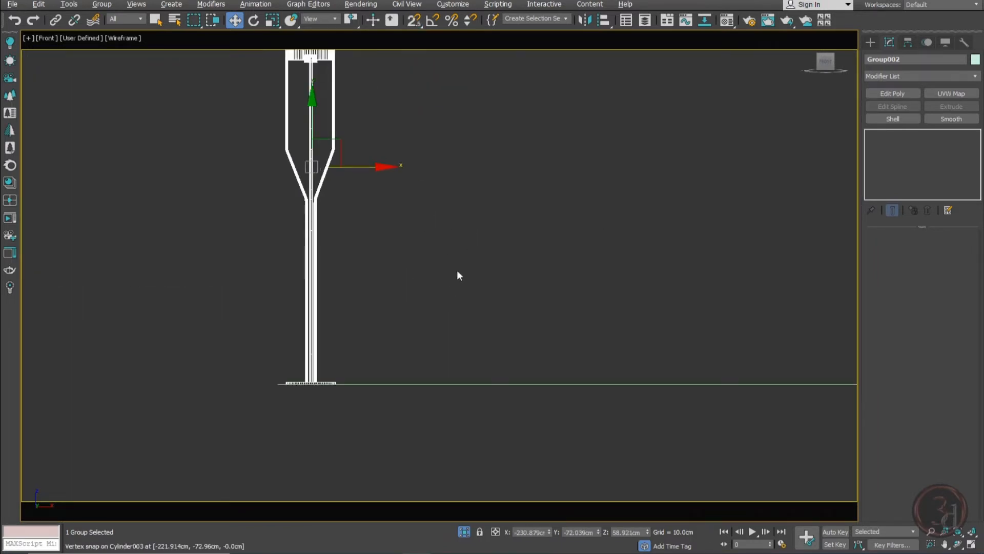
left_click(464, 532)
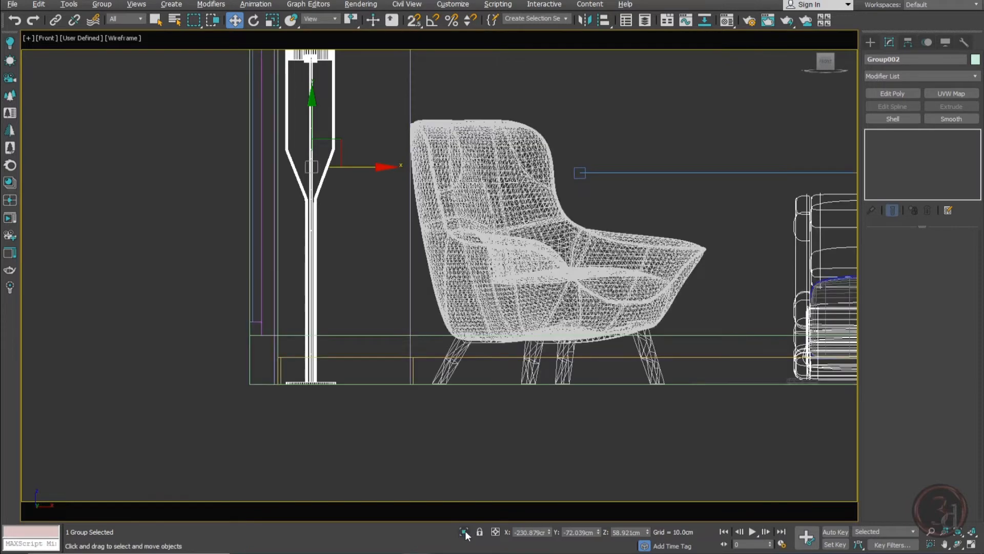
key("c")
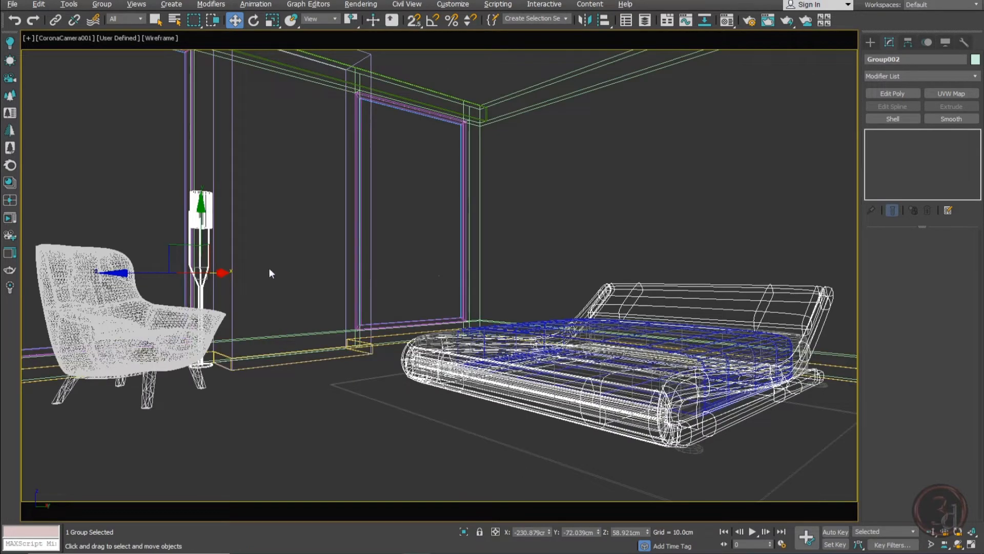
key("F3")
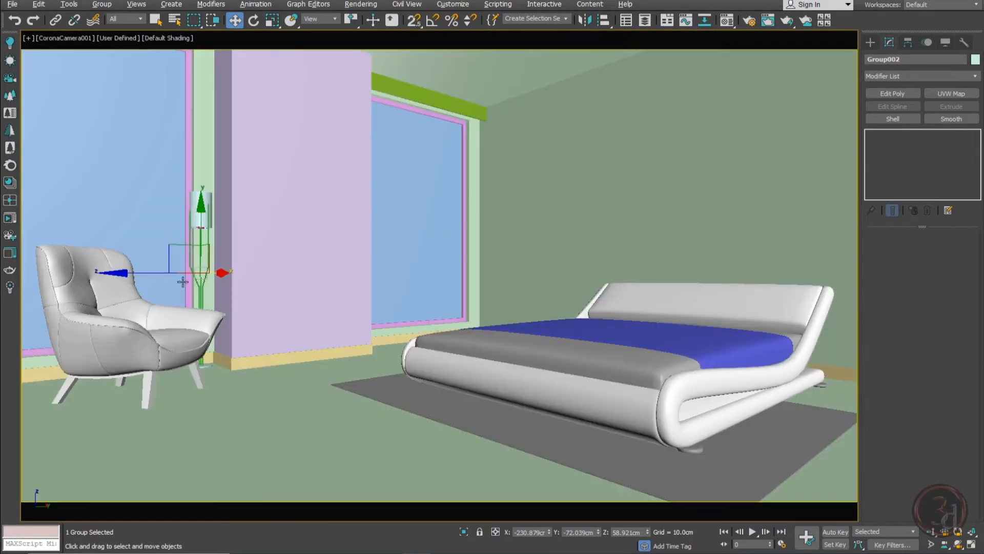
- In the top view, move the floor lamp about 43 cm along X and -19 cm along Y, and return to the shaded camera view
key("t")
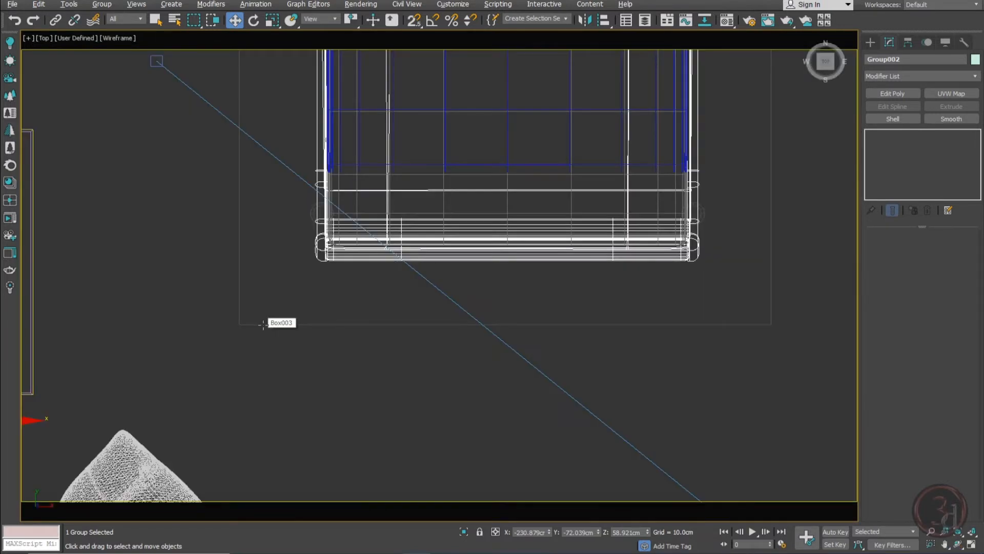
scroll(263, 321, "down", 3)
scroll(309, 338, "up", 3)
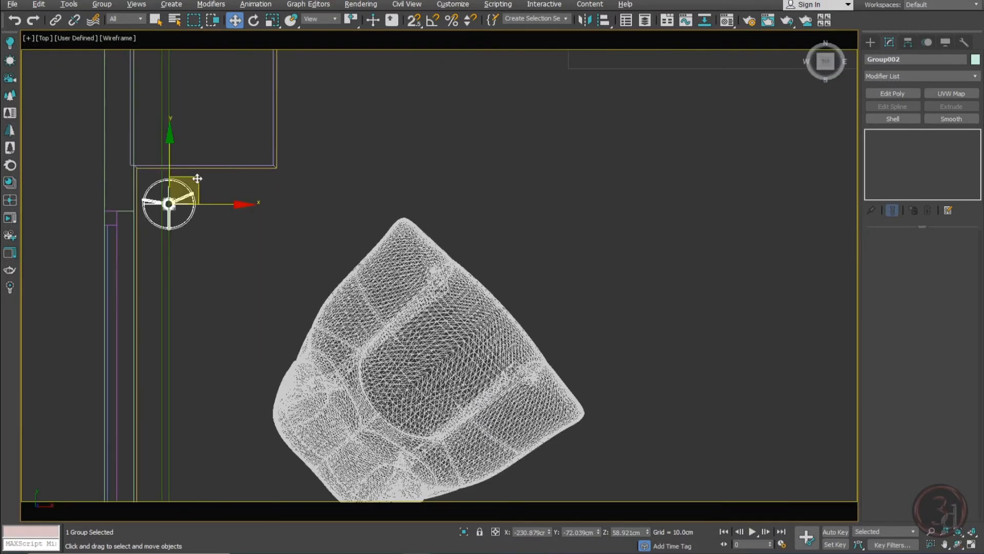
left_click_drag(202, 181, 329, 233)
key("c")
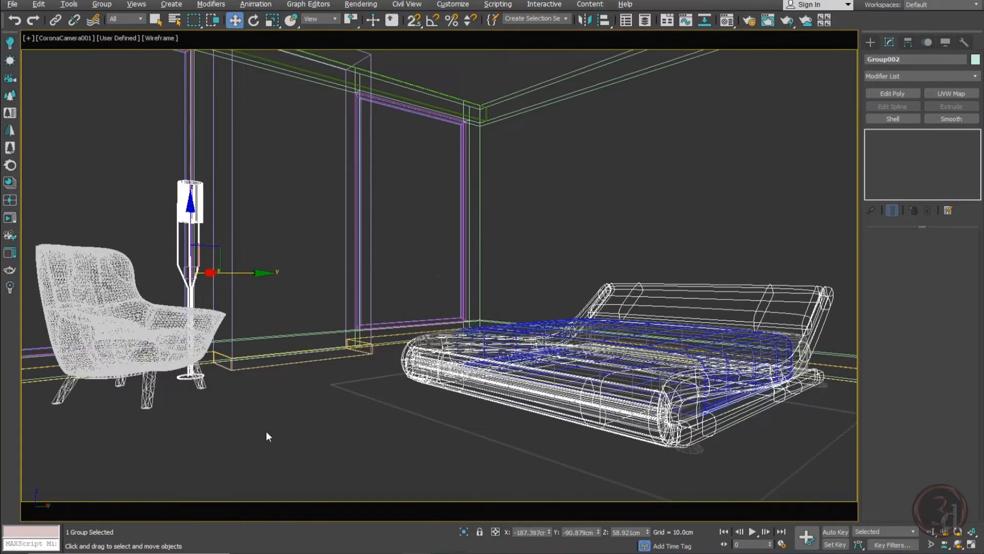
key("F3")
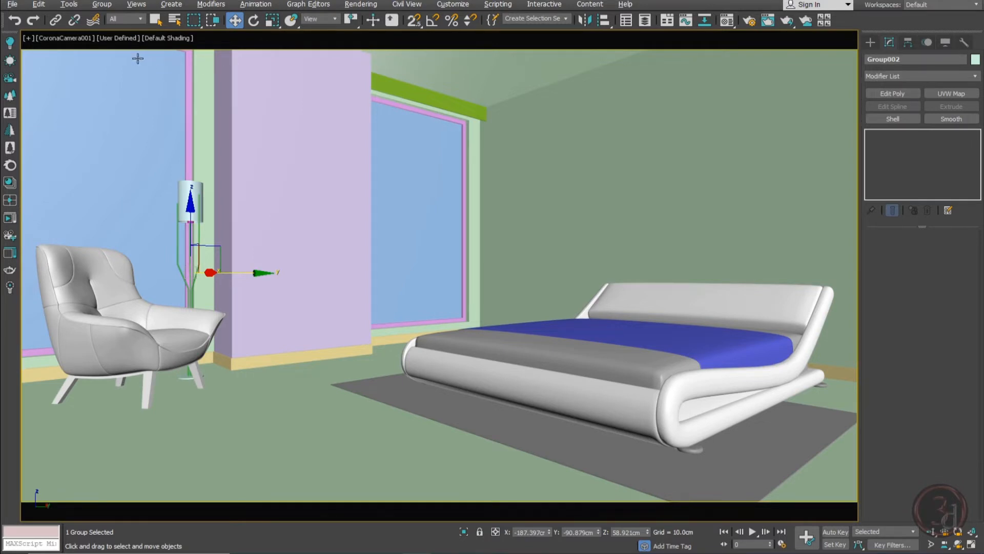
- Merge the side table model from side table.max into the scene, auto-renaming its duplicate group name
left_click(13, 4)
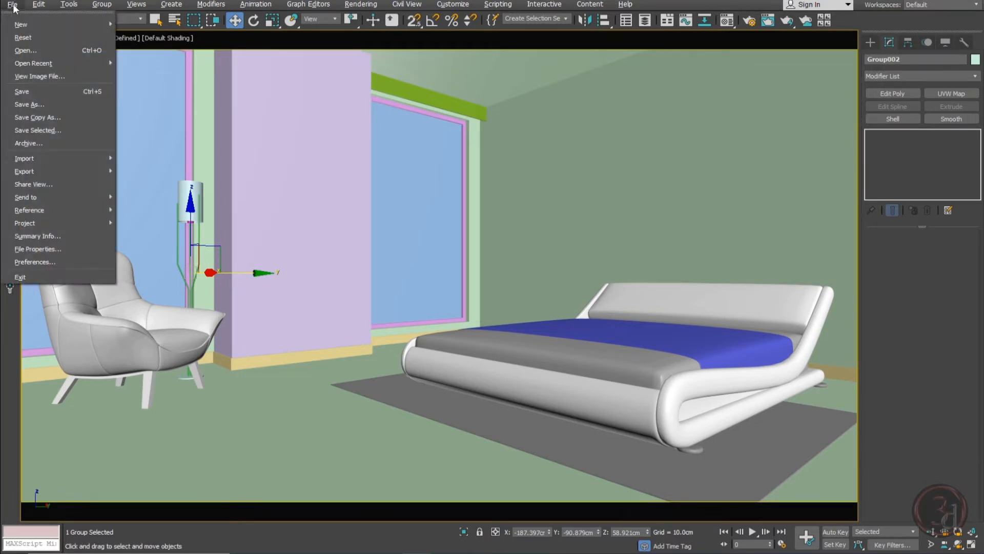
mouse_move(48, 158)
left_click(153, 179)
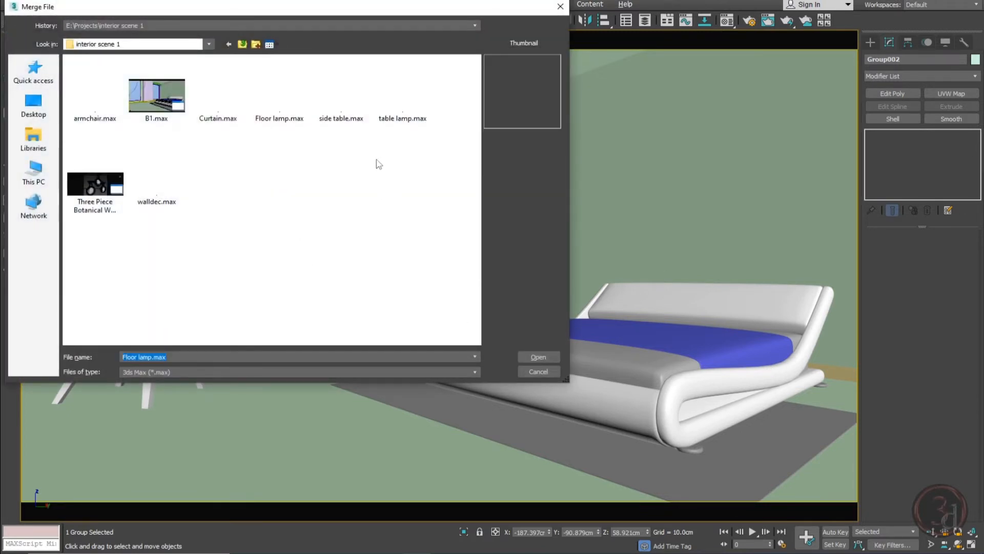
double_click(341, 97)
left_click(561, 365)
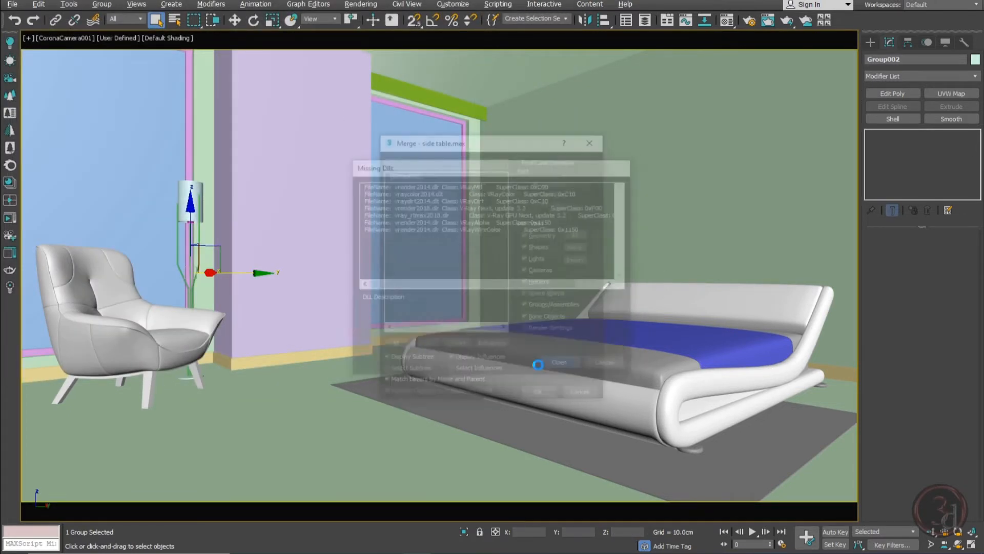
double_click(396, 171)
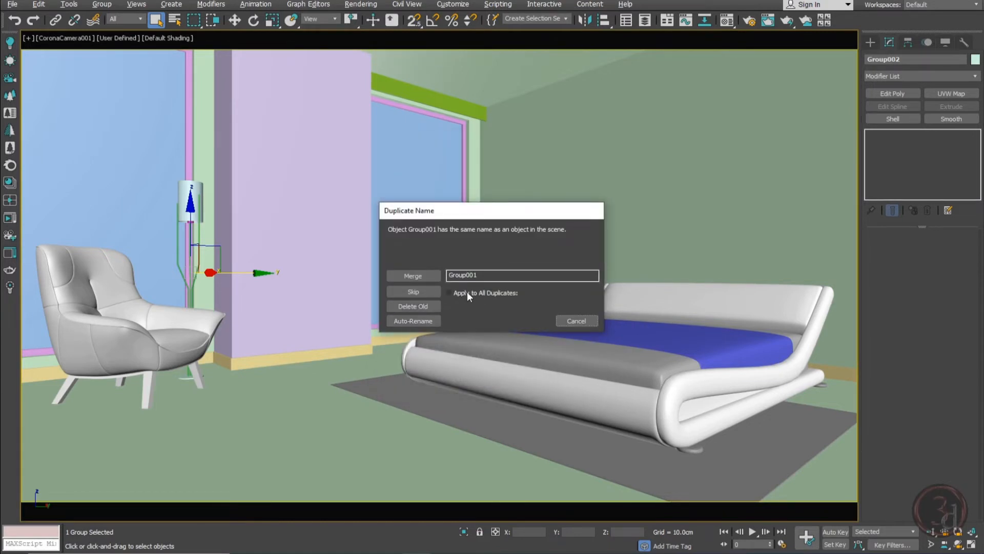
left_click(411, 321)
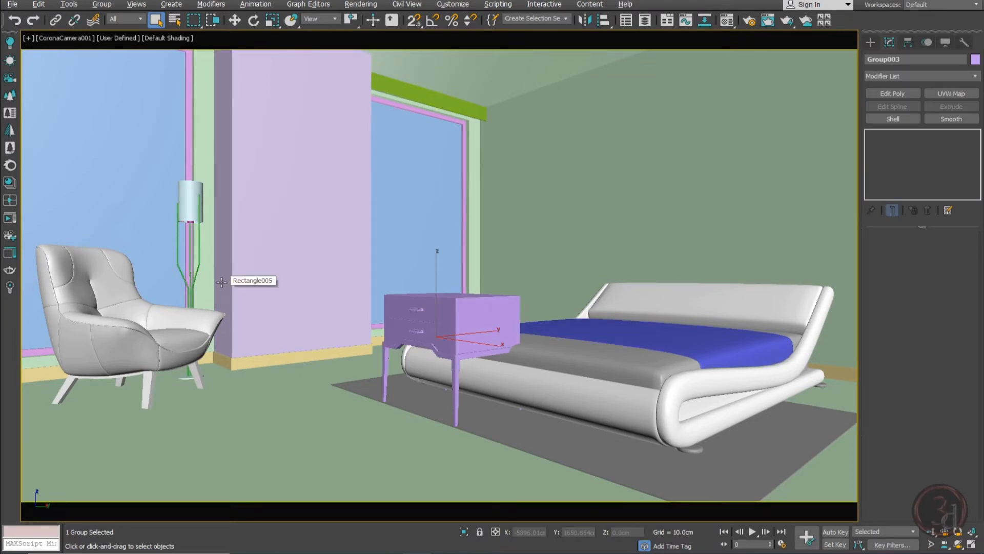
- In the top wireframe view, move the side table beside the head of the bed, to about X 170.4 cm, Y 236.2 cm
key("w")
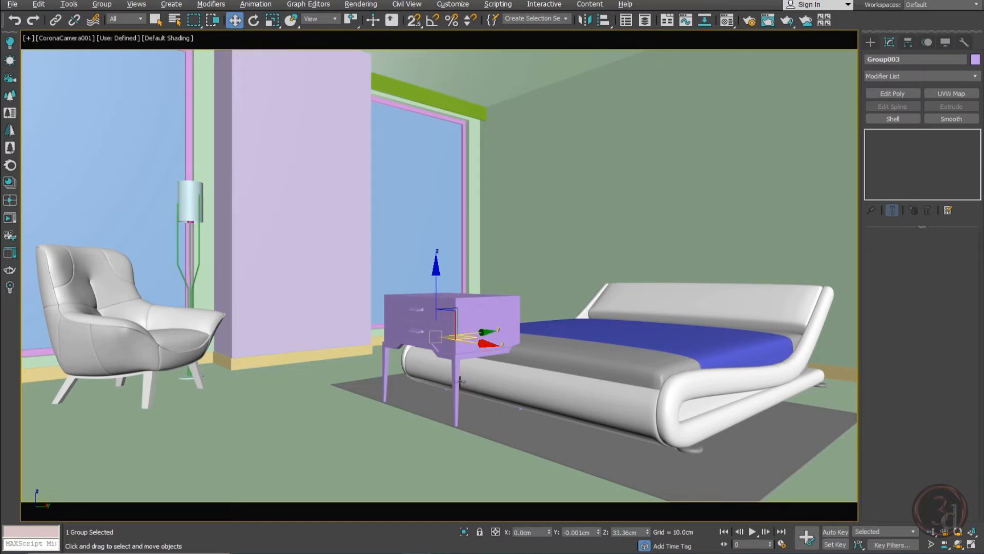
key("t")
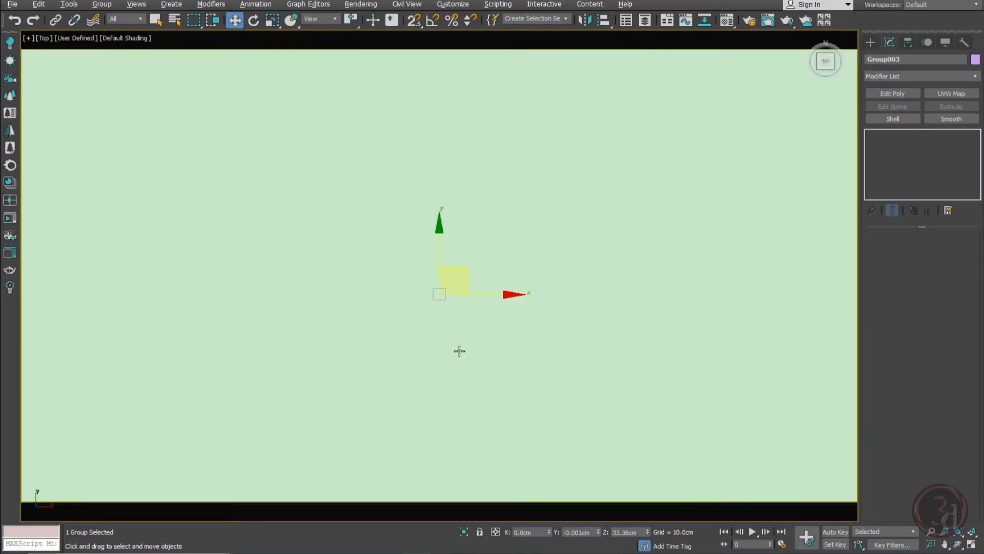
key("F3")
middle_click_drag(472, 336, 364, 437)
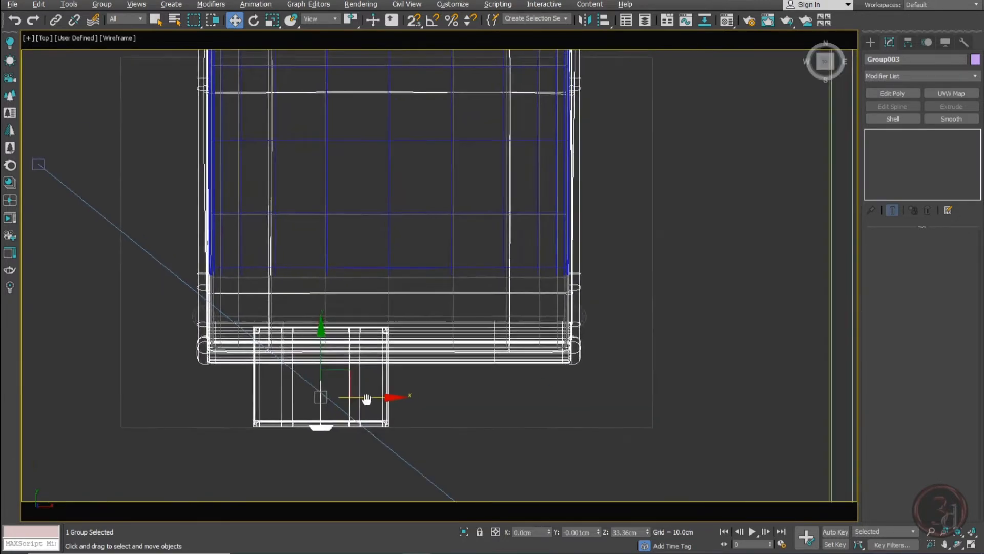
scroll(328, 366, "down", 2)
left_click_drag(343, 369, 596, 82)
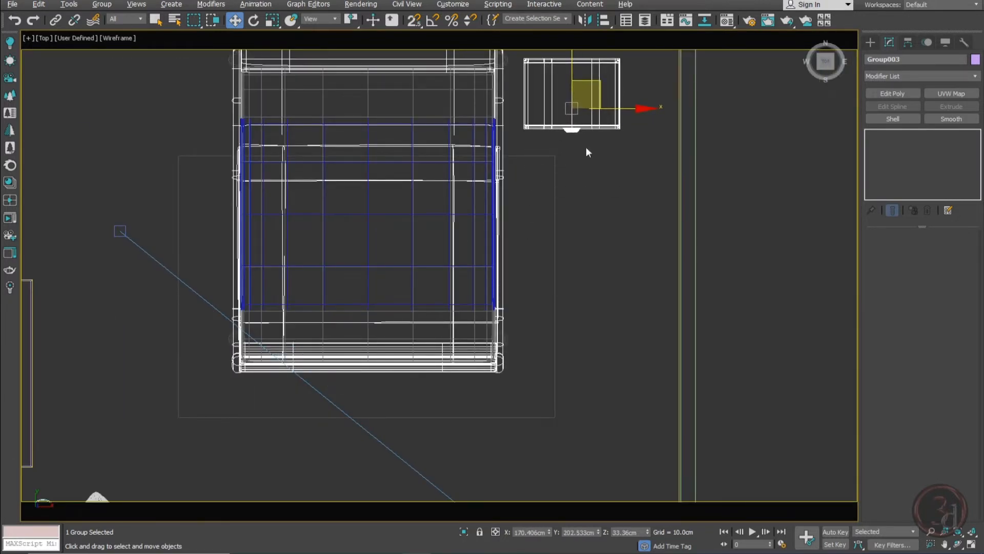
middle_click_drag(586, 109, 503, 261)
left_click_drag(509, 234, 511, 190)
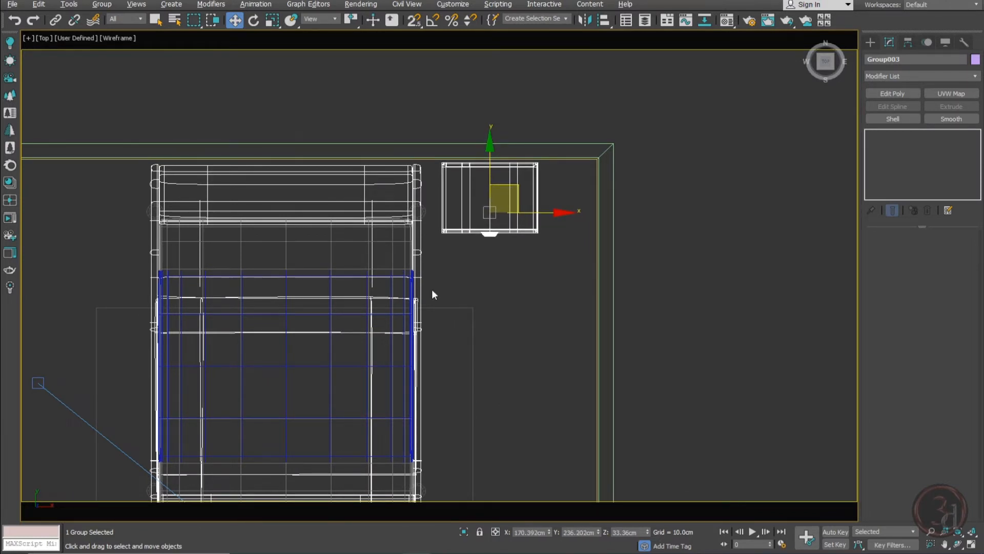
middle_click_drag(431, 289, 429, 305)
- Examine the side table's height against the floor line in the front view
key("f")
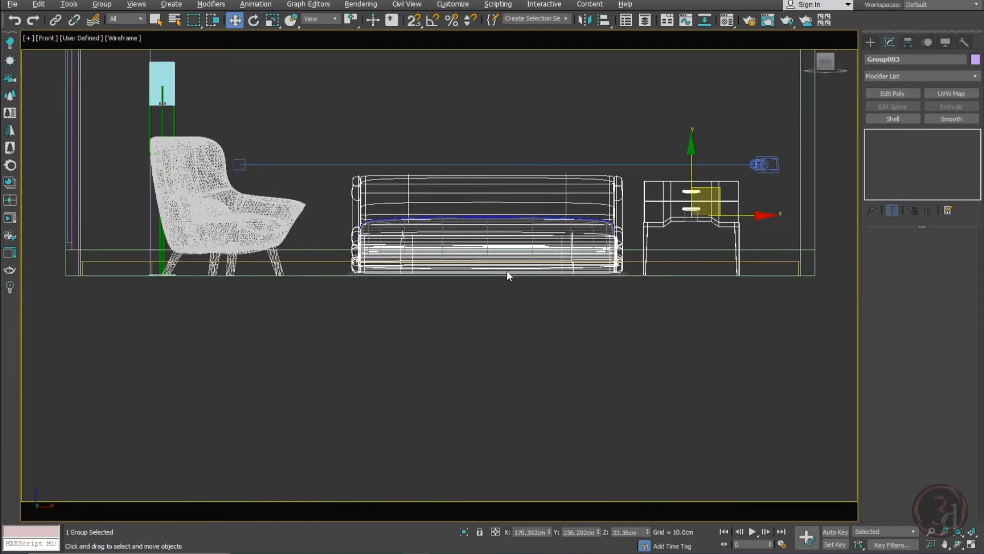
scroll(506, 271, "up", 5)
middle_click_drag(509, 267, 435, 267)
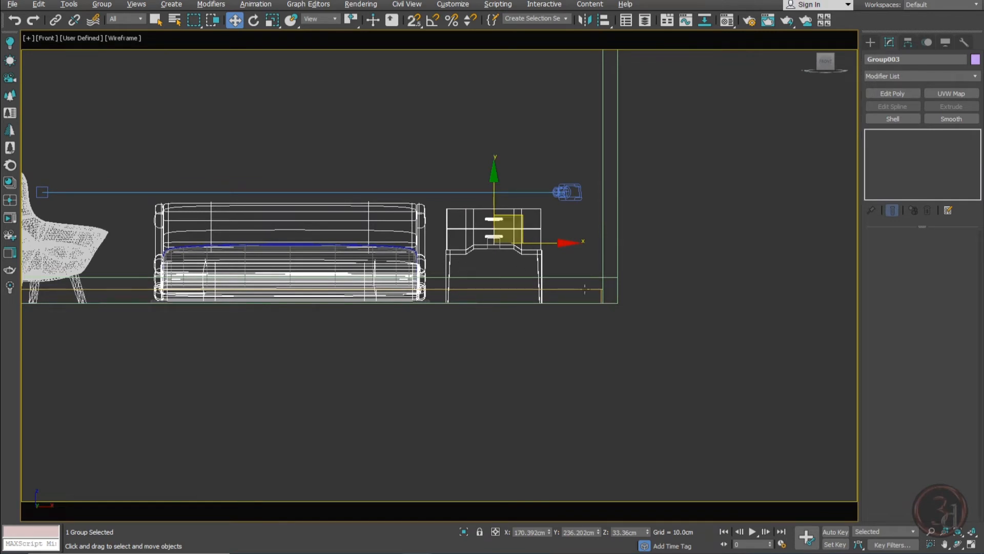
- Inspect the bottom of the side table's legs up close where they meet the floor line
scroll(526, 253, "up", 4)
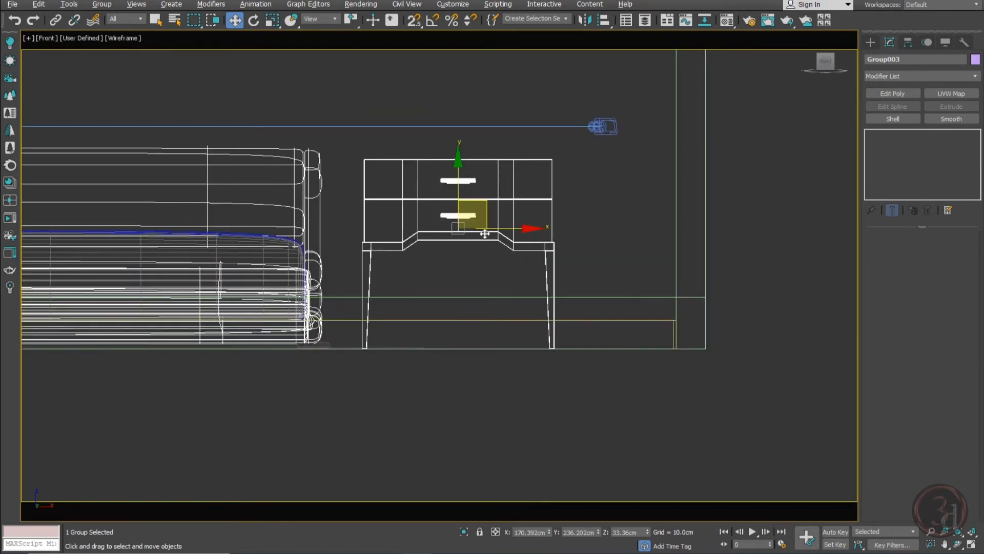
scroll(526, 301, "up", 4)
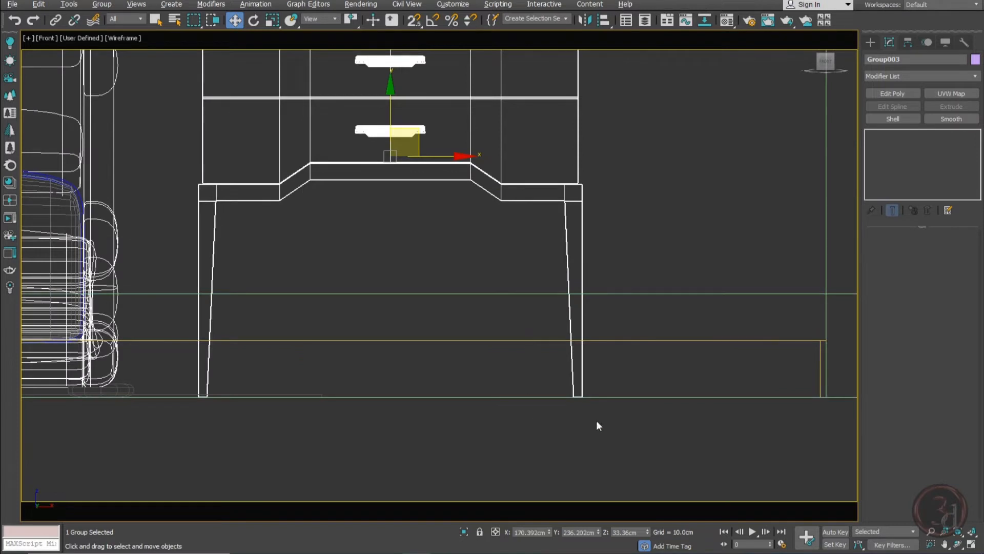
scroll(599, 424, "up", 5)
scroll(503, 339, "up", 8)
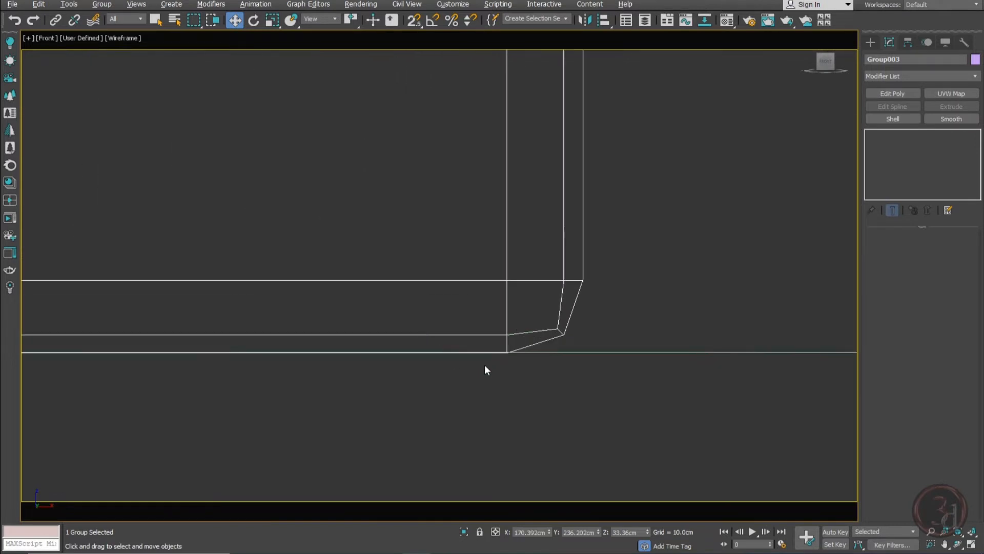
scroll(527, 347, "down", 4)
scroll(490, 348, "down", 8)
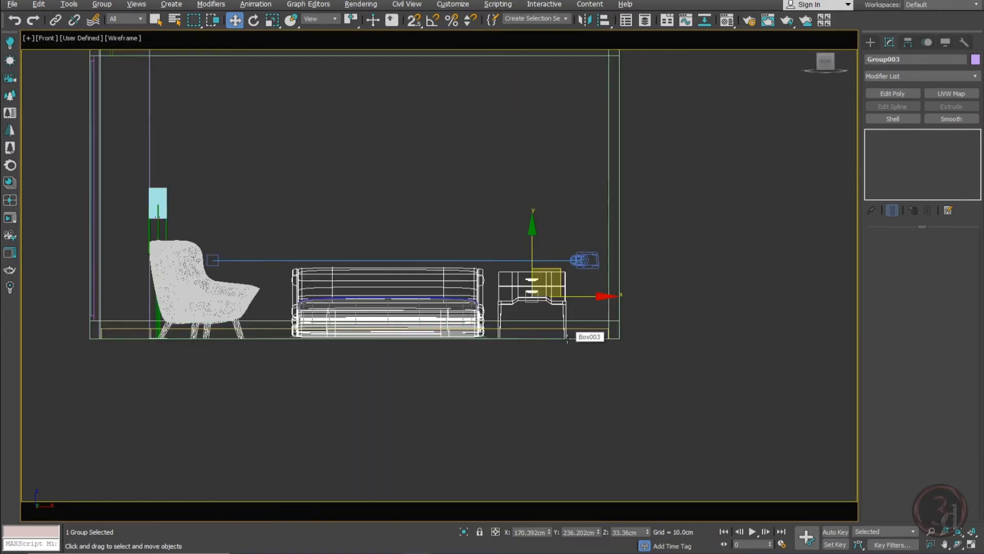
scroll(564, 334, "up", 4)
middle_click_drag(552, 318, 498, 306)
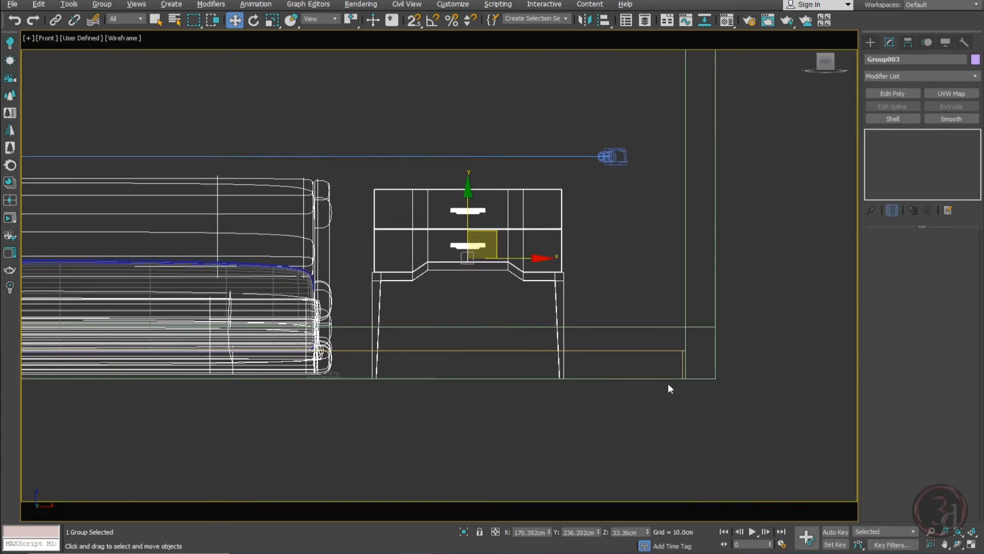
- Isolate the side table and open its group for editing
key("alt+q")
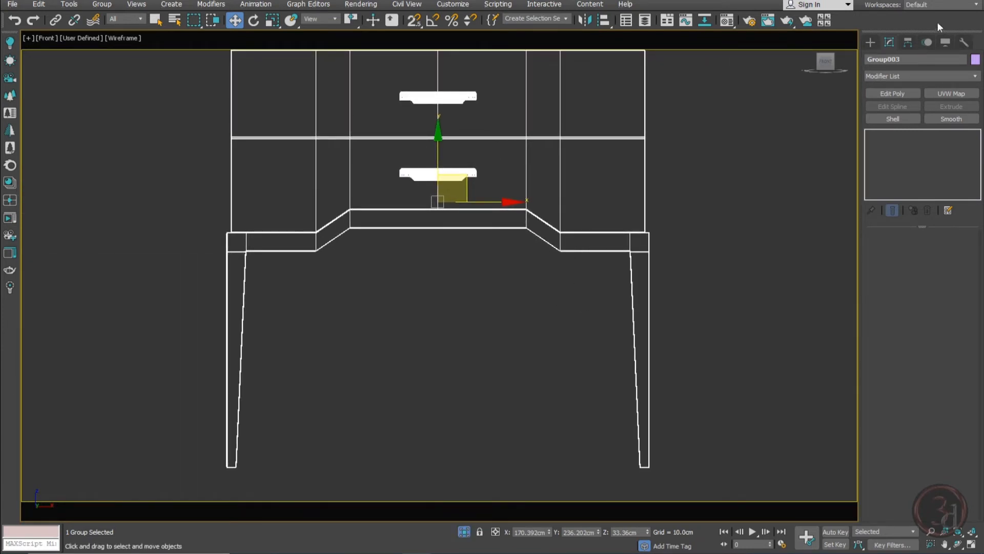
left_click(926, 43)
left_click(909, 42)
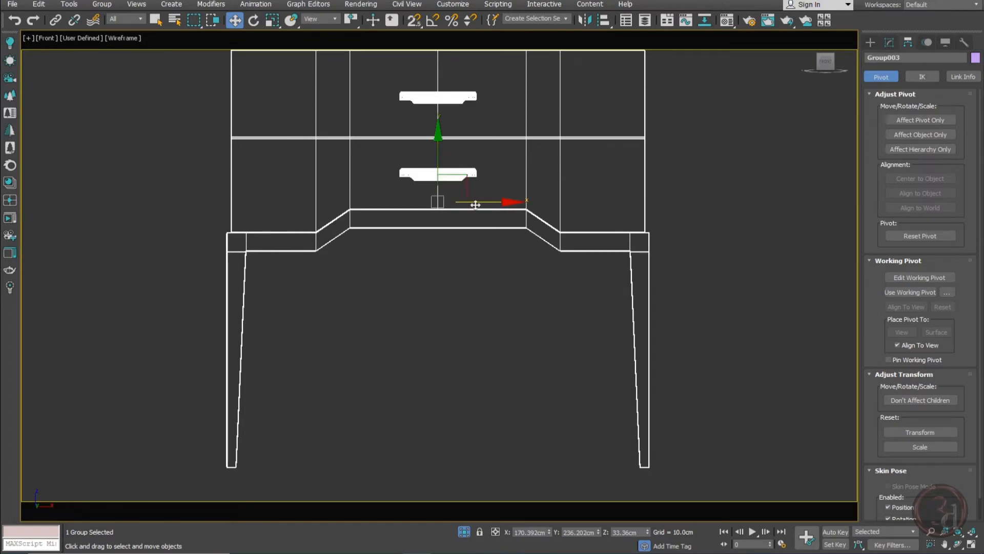
scroll(433, 272, "down", 2)
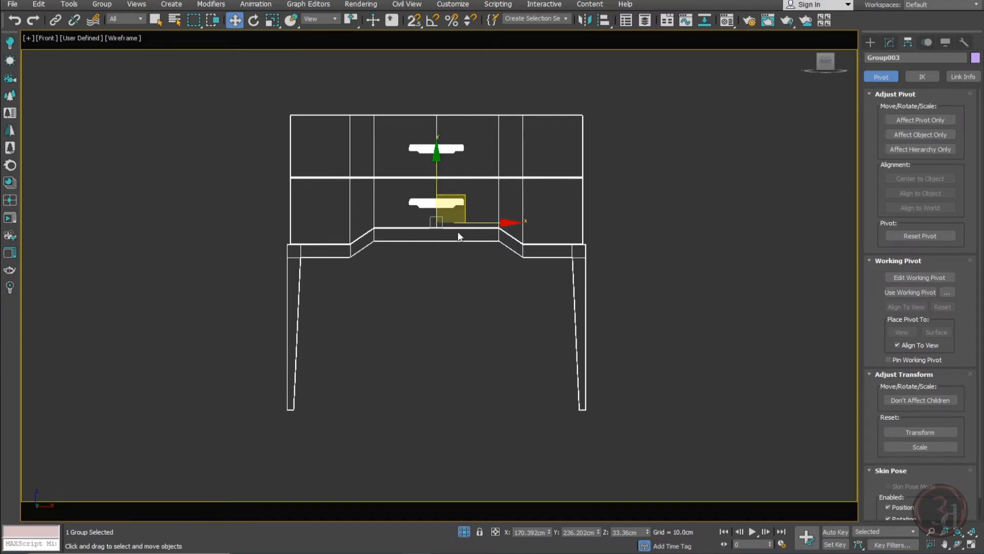
left_click(101, 5)
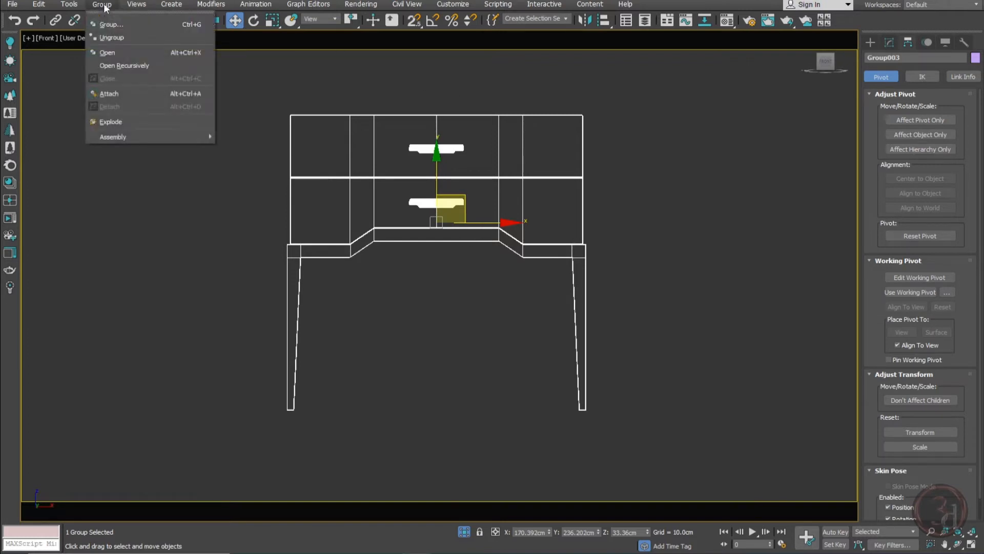
left_click(107, 51)
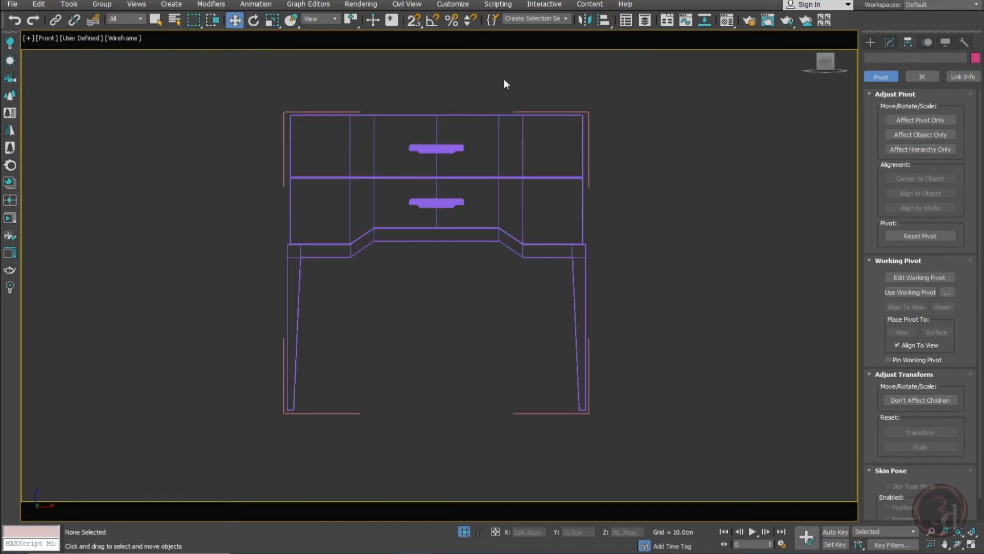
- Move only the pivot of the side table's group down to the base of the legs, at Z 0 cm
left_click(589, 153)
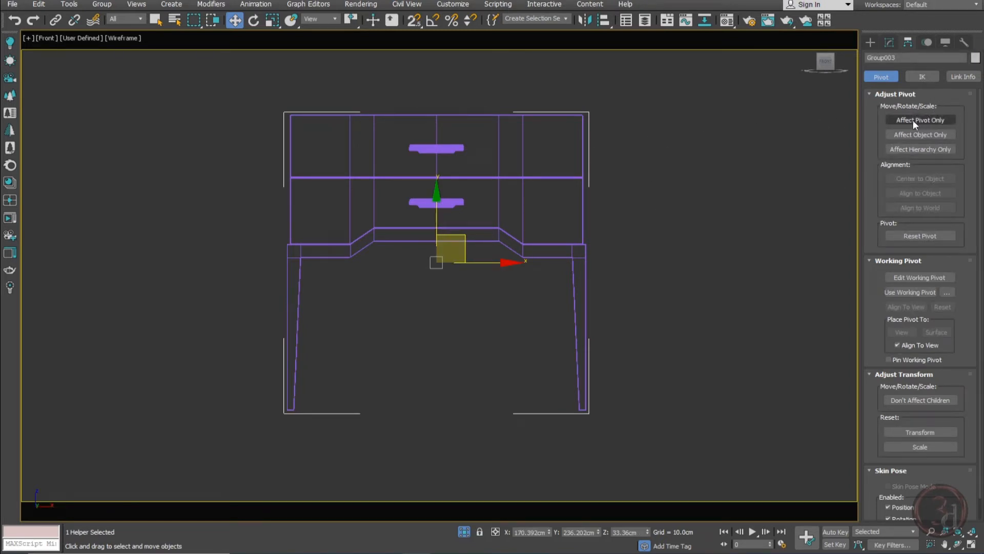
left_click(934, 121)
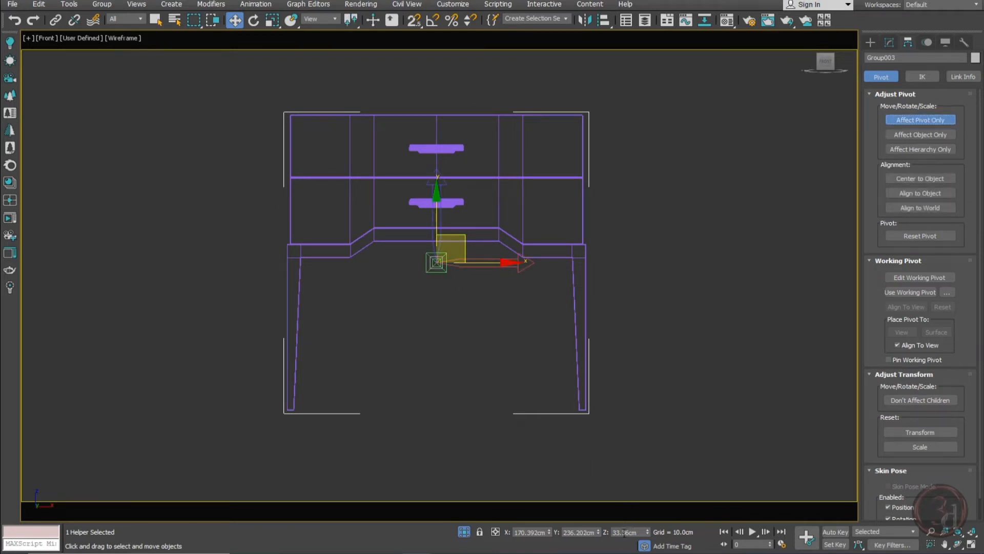
left_click_drag(648, 532, 654, 481)
right_click(654, 482)
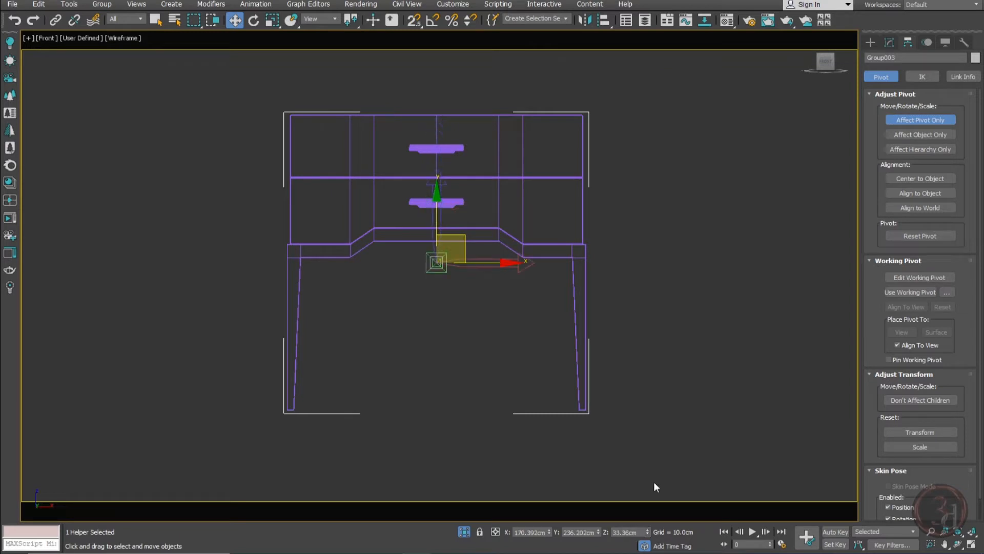
right_click(648, 532)
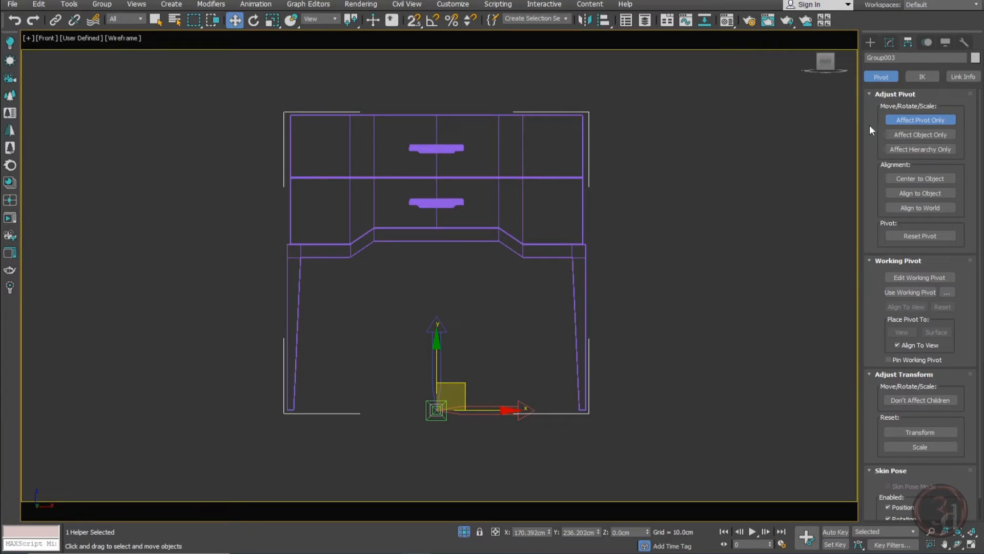
left_click(905, 119)
left_click(889, 41)
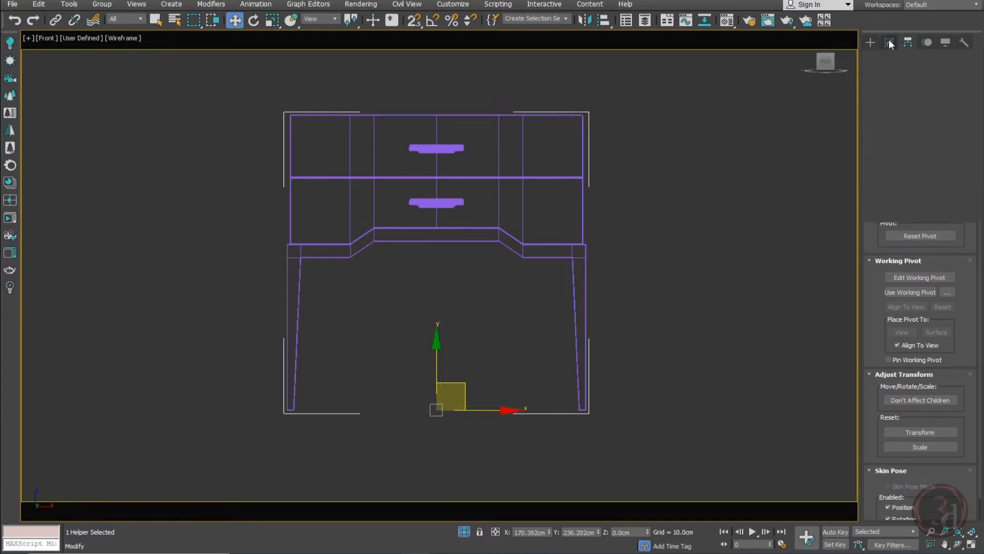
- Close the side table's group and check where its pivot sits with Affect Pivot Only
left_click(585, 178)
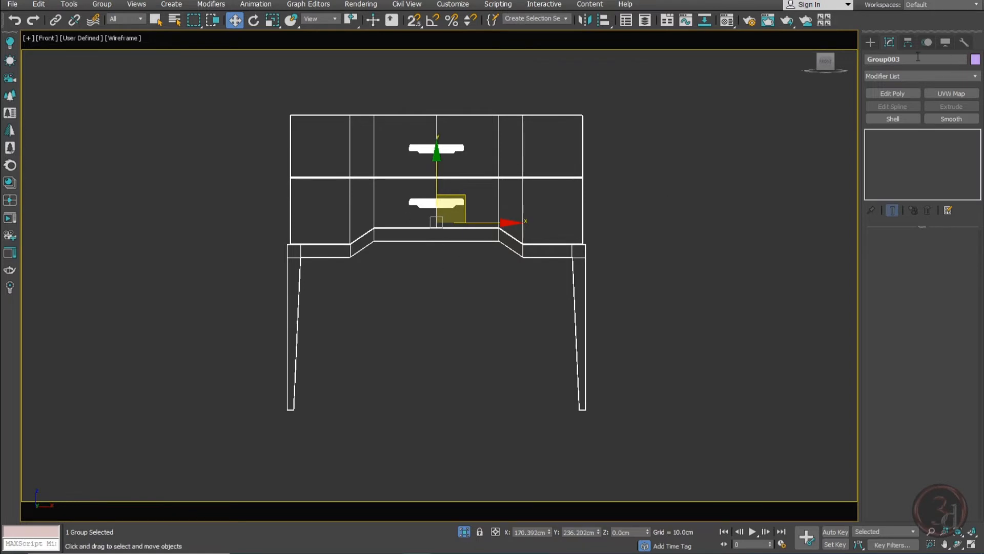
left_click(908, 43)
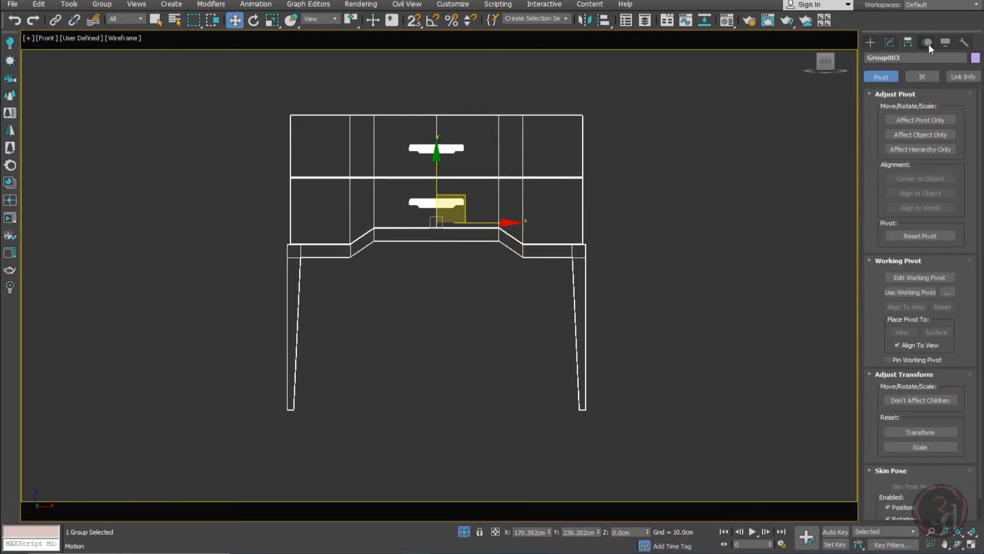
left_click(919, 120)
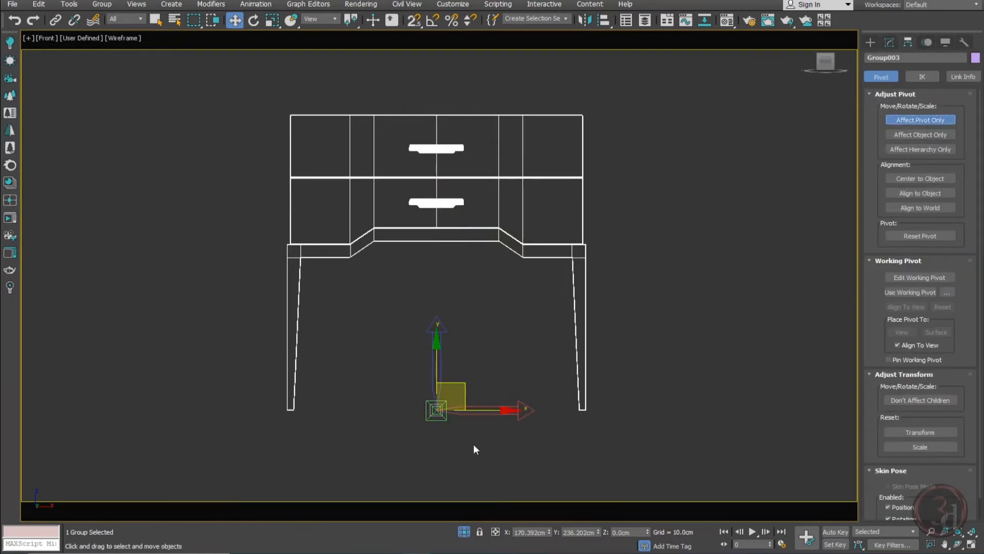
left_click(912, 118)
left_click(890, 43)
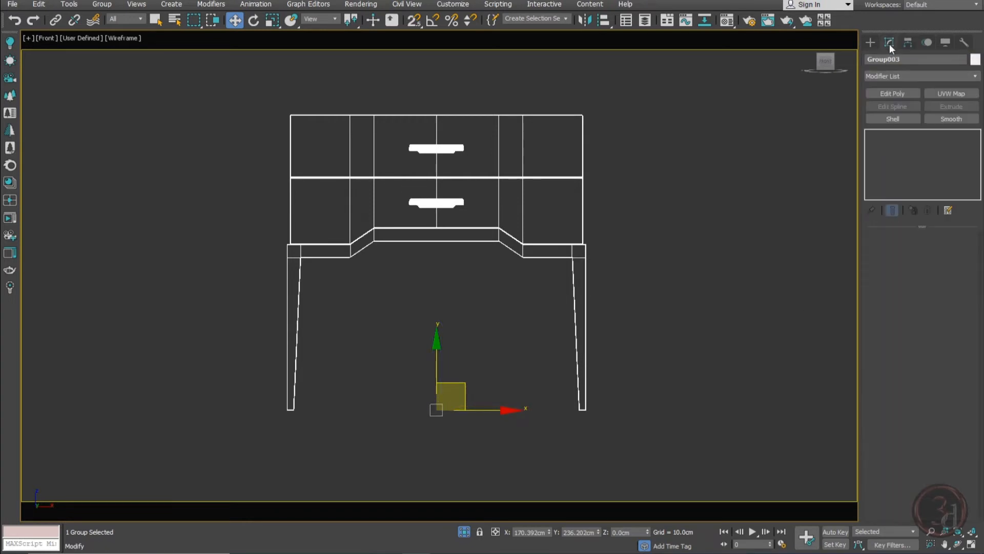
- Activate the Scale tool on the side table and show the pivot at its base again
key("r")
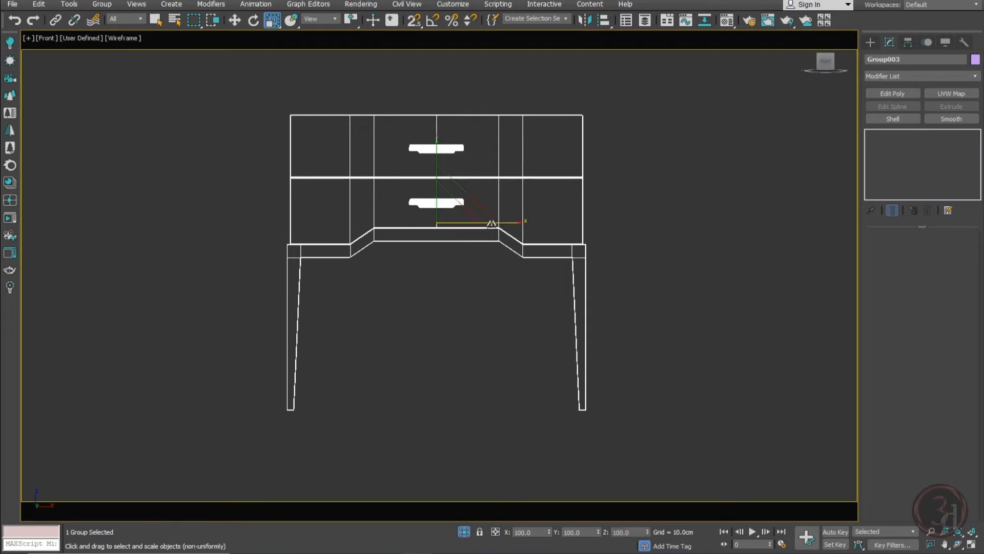
left_click(908, 42)
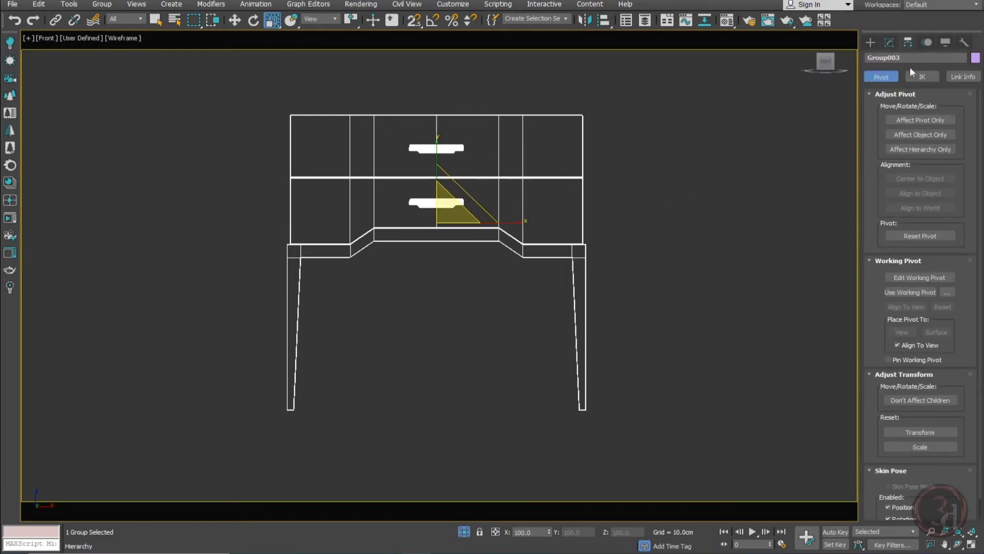
left_click(923, 119)
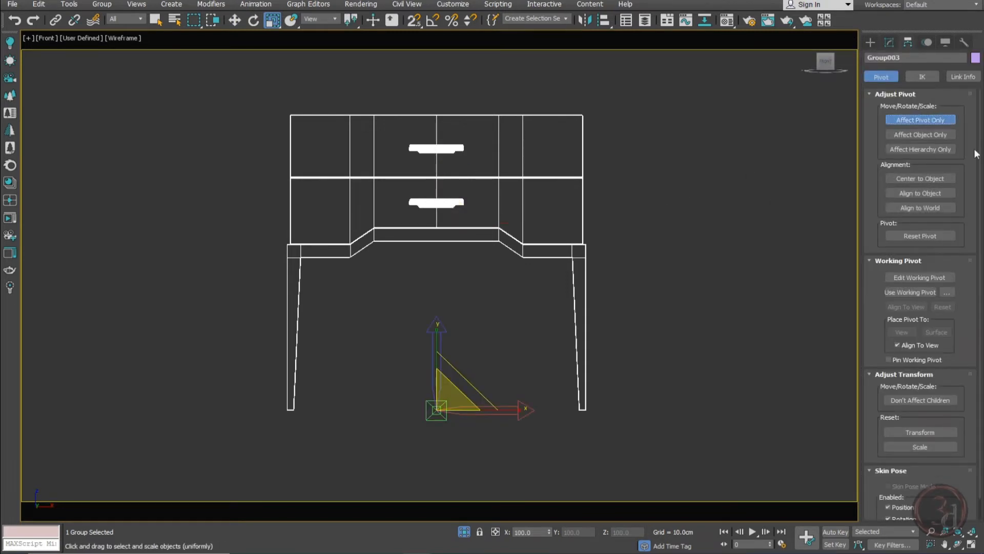
left_click(903, 120)
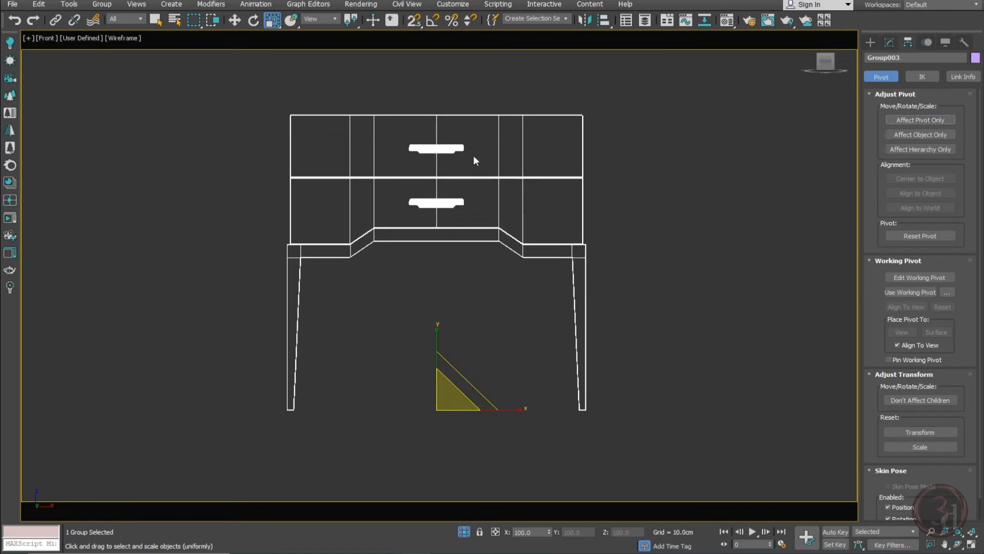
- Test scaling the side table from its base pivot, cancel the scaling and exit isolation
left_click_drag(449, 419, 450, 424)
right_click(451, 424)
left_click_drag(446, 403, 454, 450)
right_click(455, 451)
left_click(466, 531)
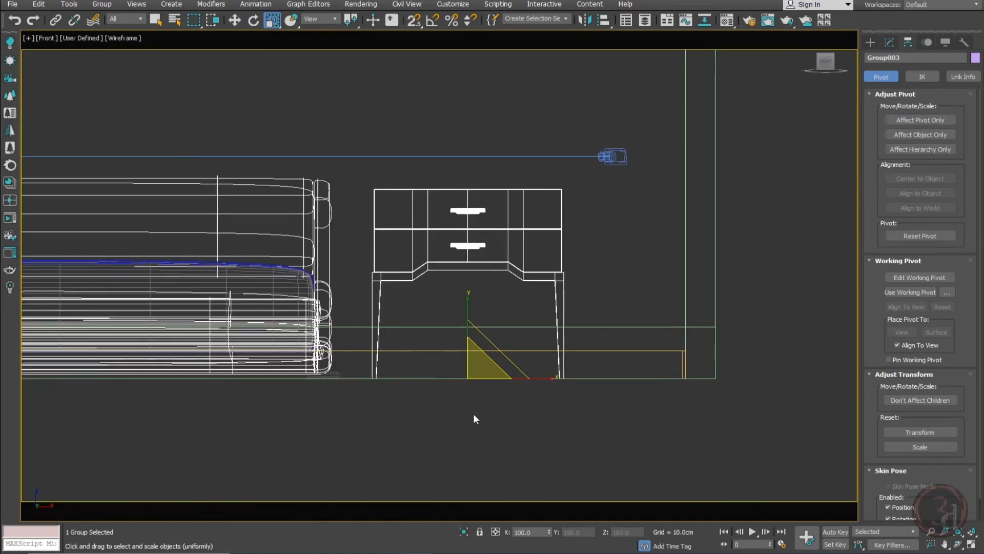
- In the top view, move the side table along X to the bed's other side, about X -98.6 cm, and return to the shaded camera view
key("c")
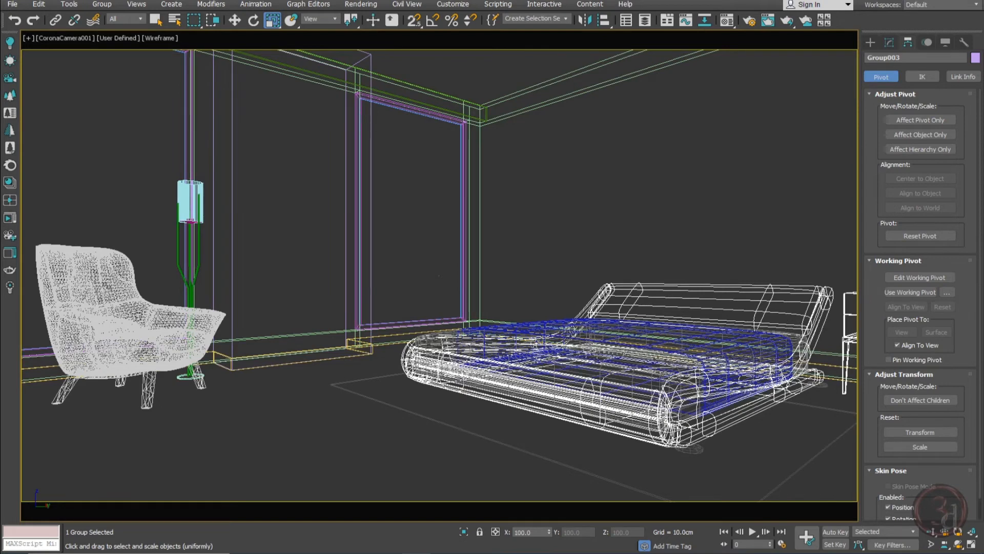
key("t")
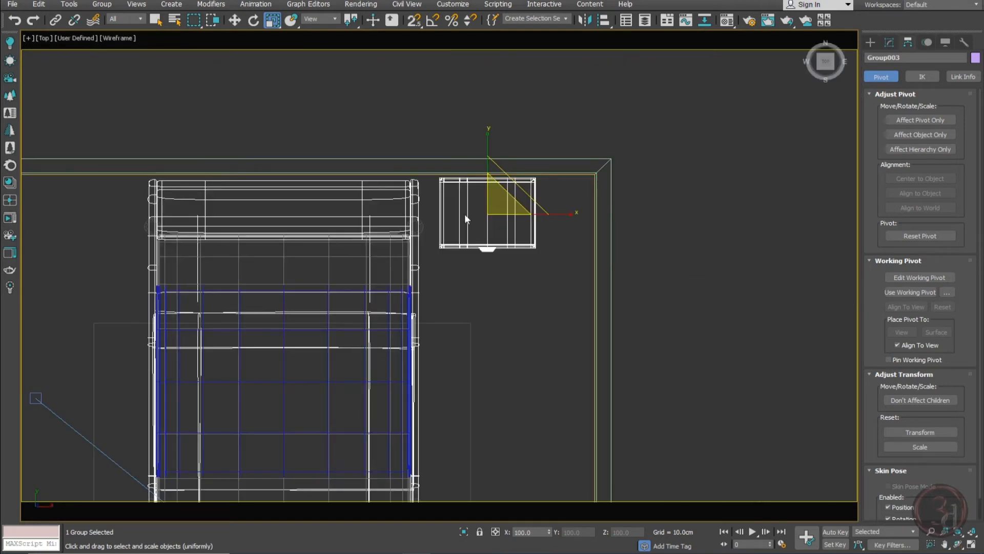
key("w")
left_click_drag(530, 215, 132, 219)
key("c")
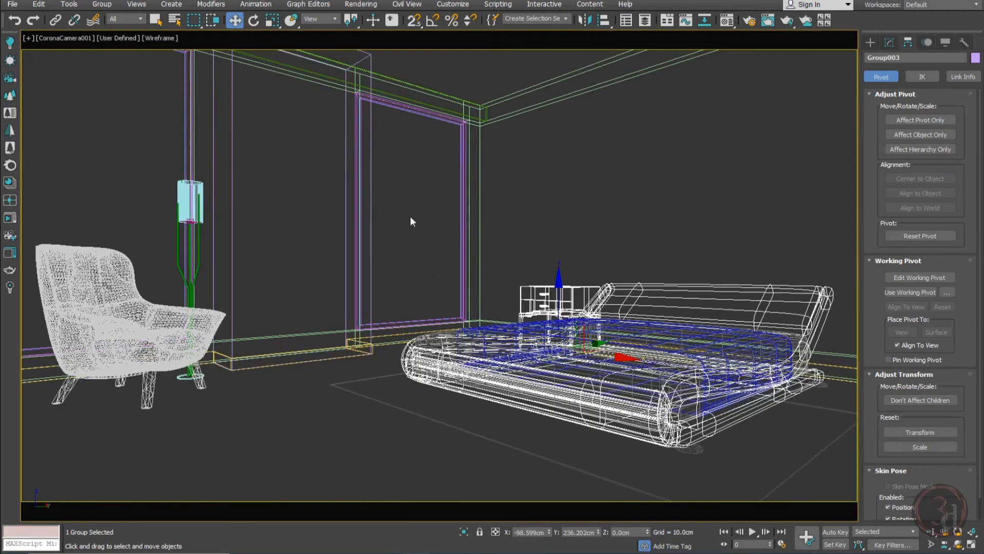
key("F3")
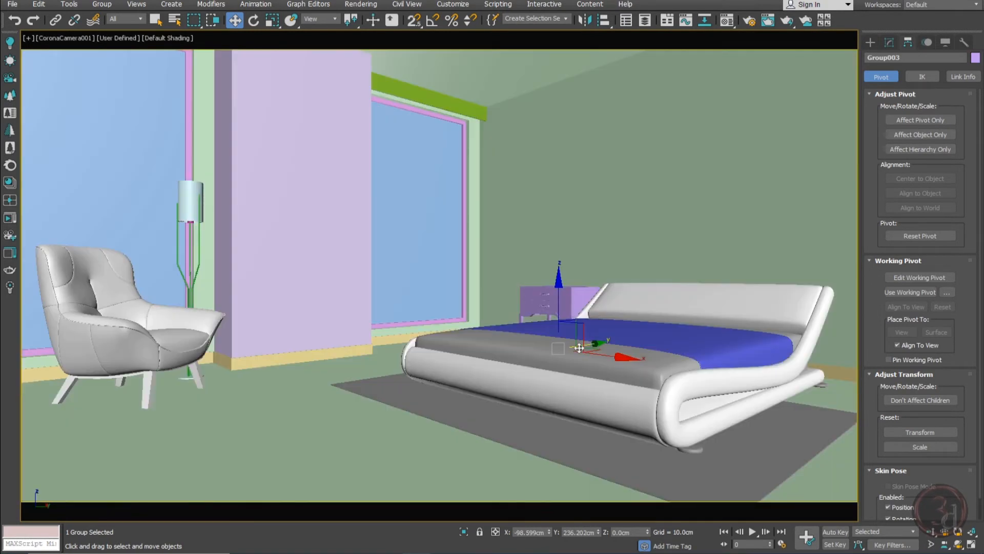
- Scale the side table down uniformly and clone one instance to the opposite side of the bed, at about X 156.6 cm, Y 217.9 cm
key("r")
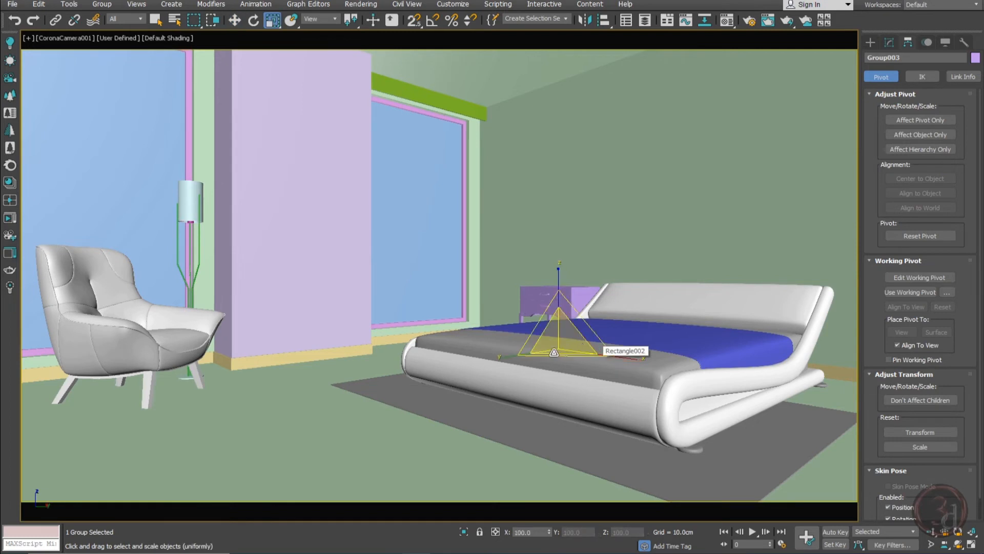
mouse_move(559, 346)
left_mouse_down()
mouse_move(563, 372)
mouse_move(584, 344)
mouse_move(692, 358)
mouse_move(929, 418)
left_mouse_up()
key("w")
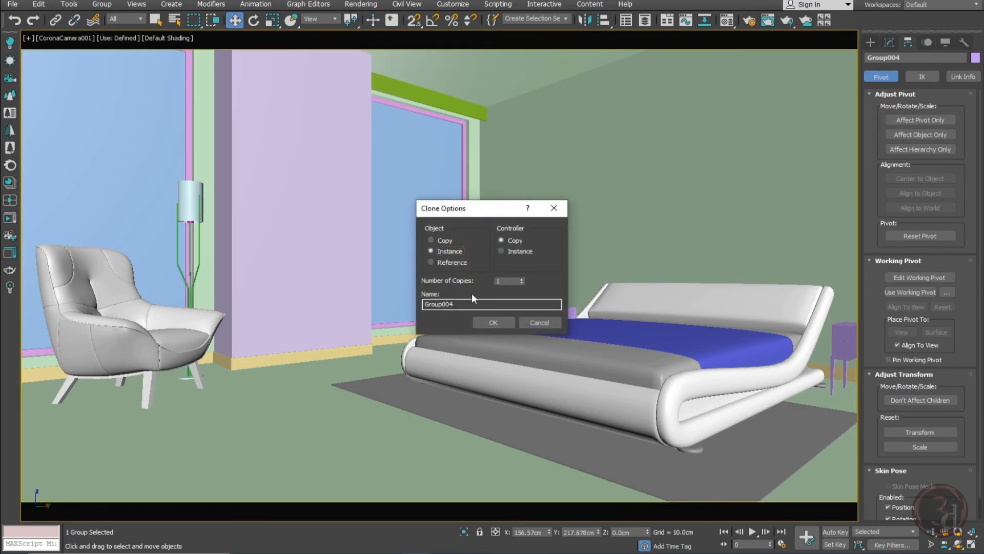
left_click(485, 320)
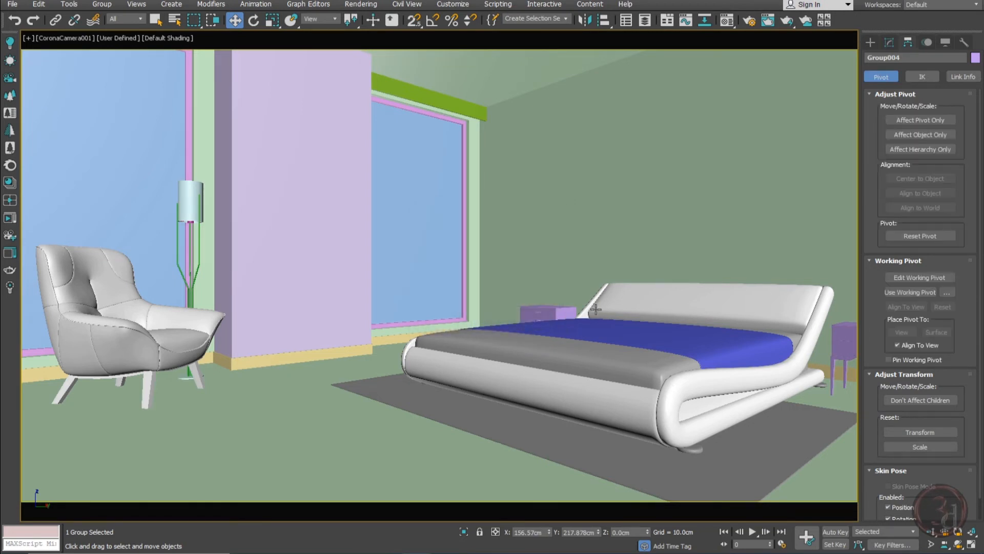
- Check the placement and size of both side tables beside the bed in the perspective view
key("p")
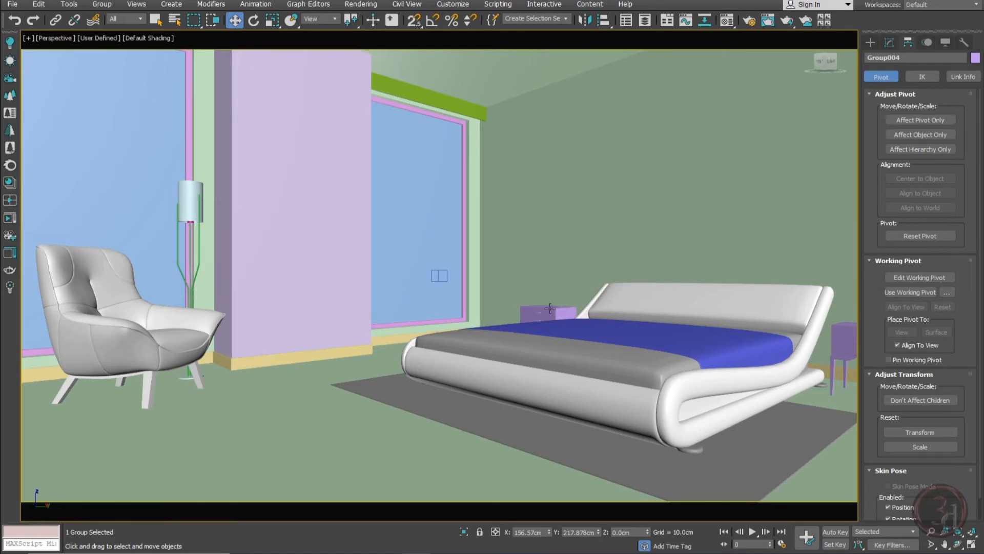
middle_click_drag(569, 333, 237, 305, "alt")
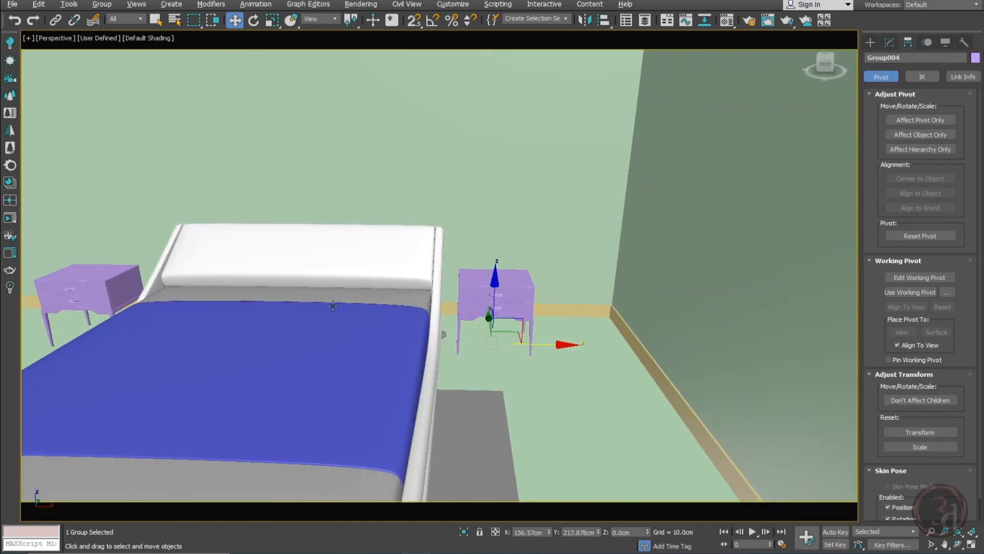
scroll(303, 299, "up", 5)
scroll(330, 296, "down", 5)
middle_click_drag(329, 297, 512, 307, "alt")
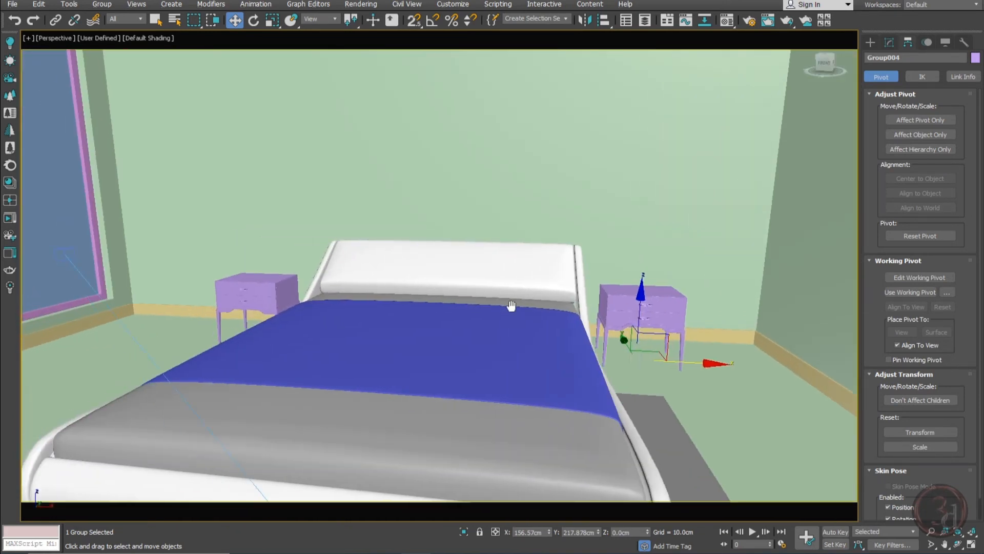
- Merge the lamp from table lamp.max into the scene, opening the file despite its missing DLLs
left_click(14, 7)
mouse_move(67, 157)
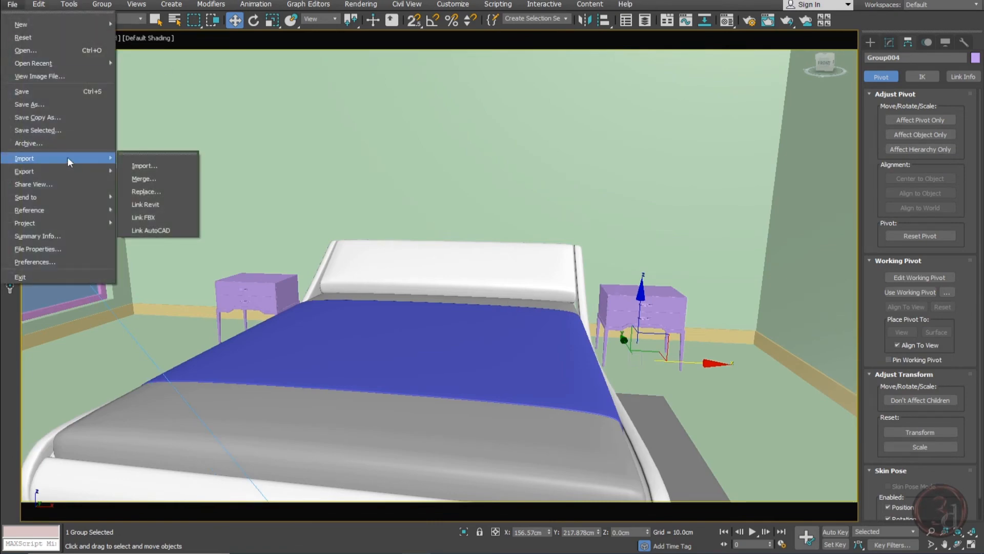
left_click(149, 179)
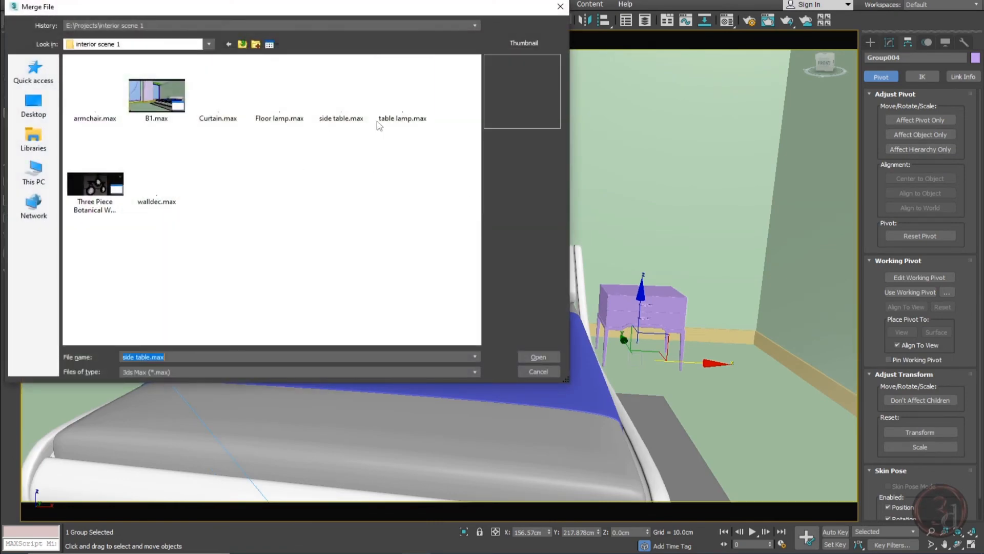
double_click(400, 108)
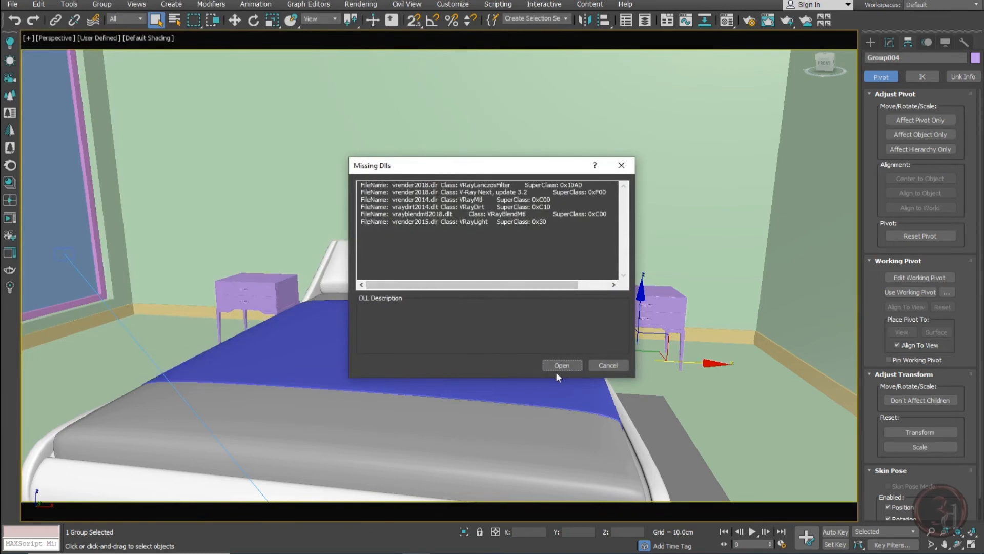
left_click(559, 365)
double_click(398, 174)
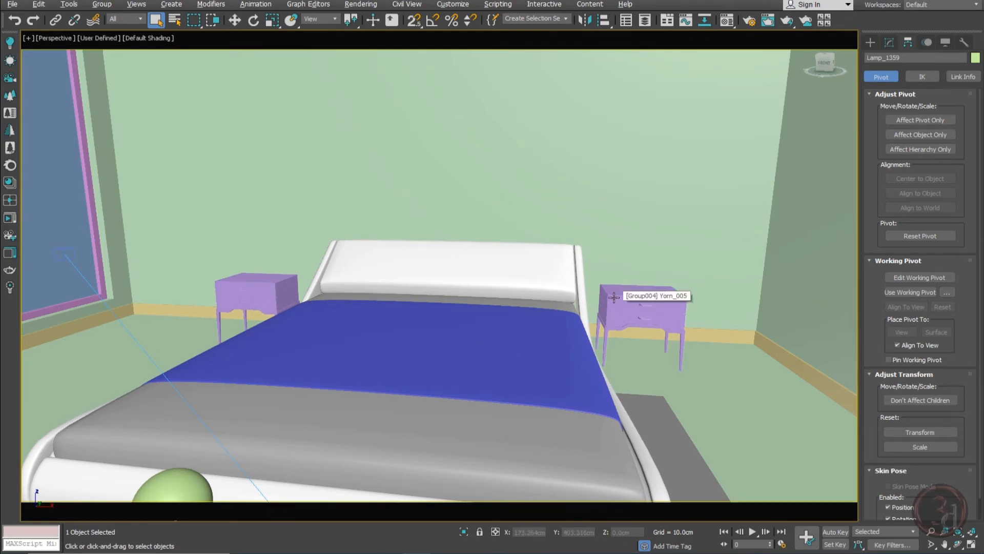
- Align the table lamp to the side table at X 156.57 cm, matching pivot point to pivot point on X, Y and Z
key("alt+a")
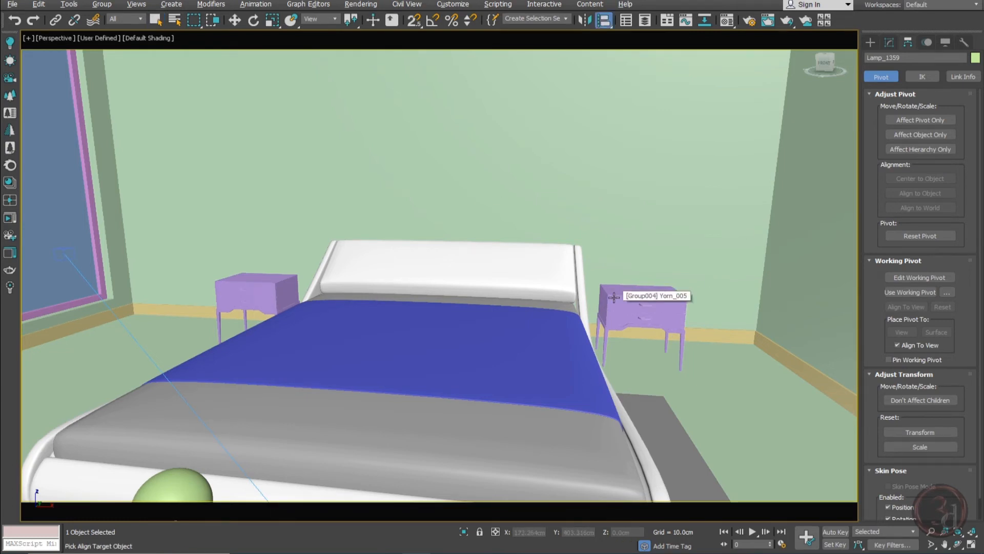
left_click(648, 290)
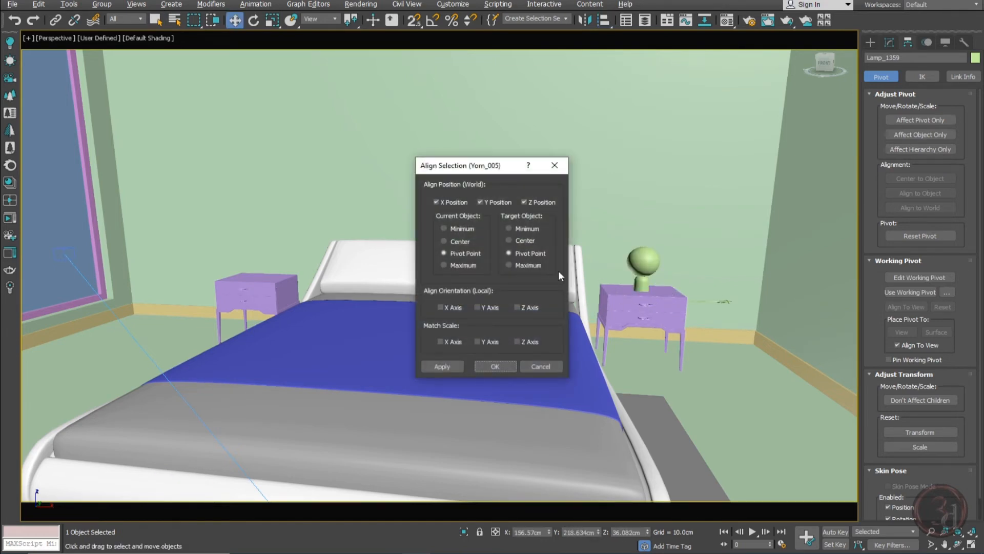
left_click(495, 366)
- Isolate the table lamp together with its side table and show them in the front wireframe view
scroll(640, 289, "up", 6)
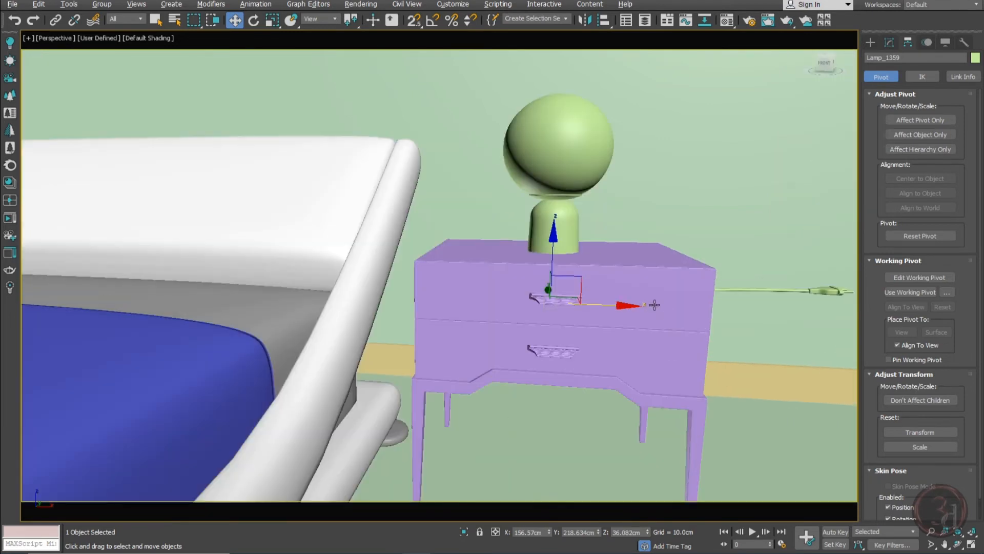
middle_click_drag(634, 287, 587, 285)
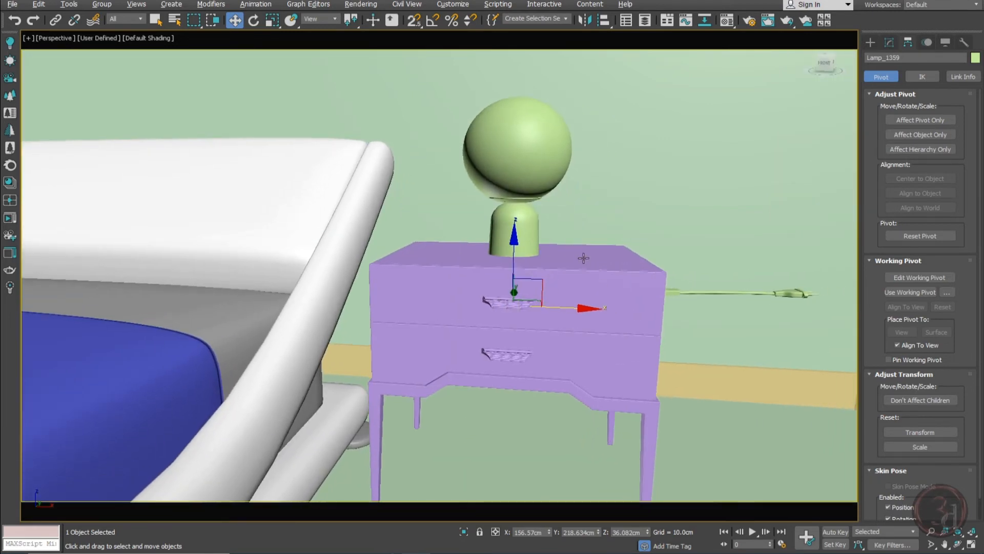
left_click(584, 258, "ctrl")
key("alt+q")
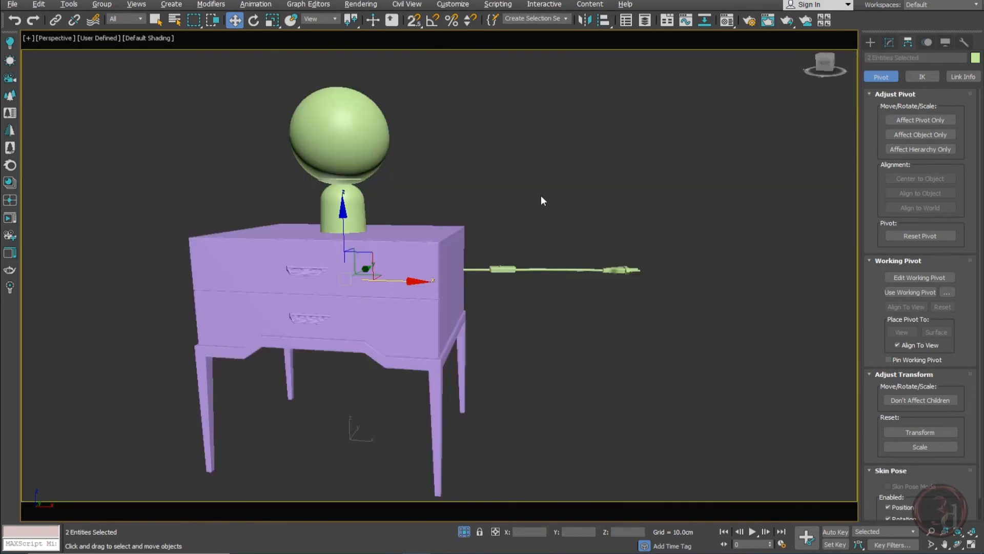
left_click(540, 195)
key("f")
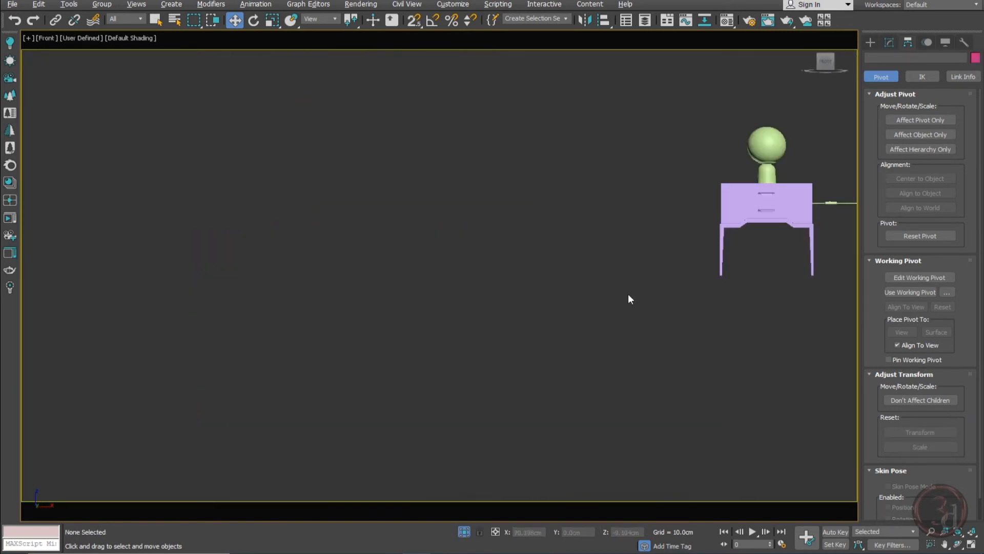
middle_click_drag(628, 296, 263, 290)
key("F3")
scroll(417, 166, "up", 6)
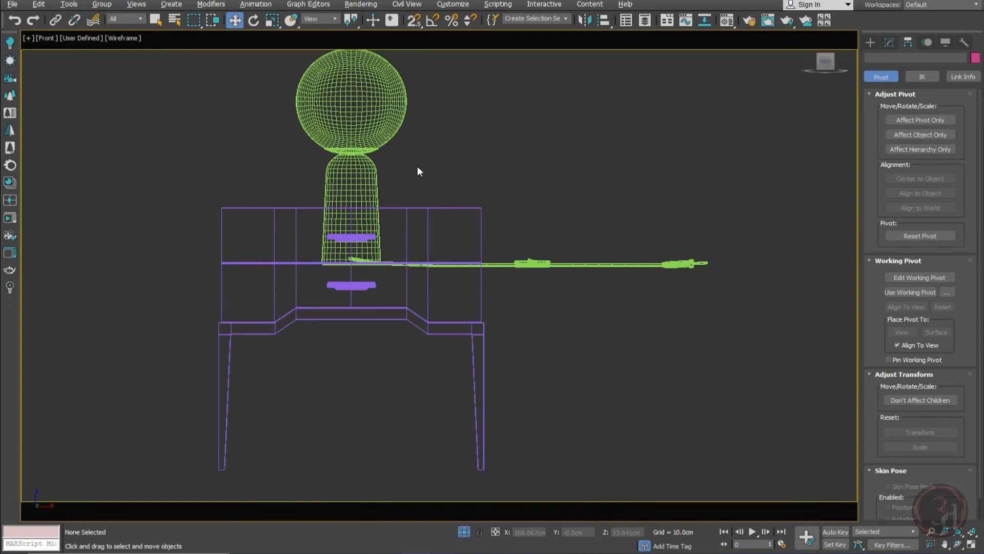
- Raise the lamp and vertex-snap its base vertically onto the side table's top surface, at about Z 46.2 cm
left_click(355, 189)
left_click_drag(343, 253, 343, 160)
scroll(352, 193, "up", 8)
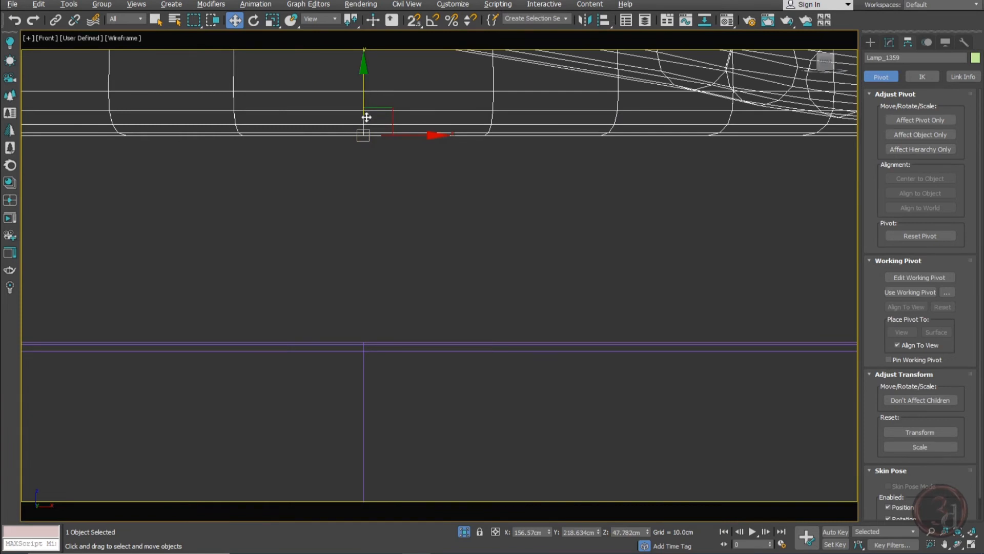
key("s")
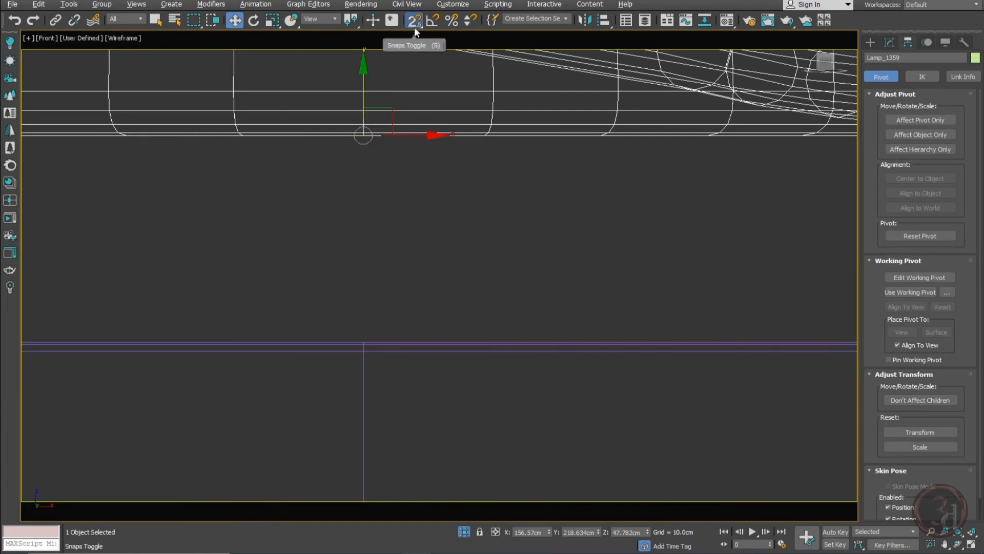
left_click_drag(364, 90, 365, 325)
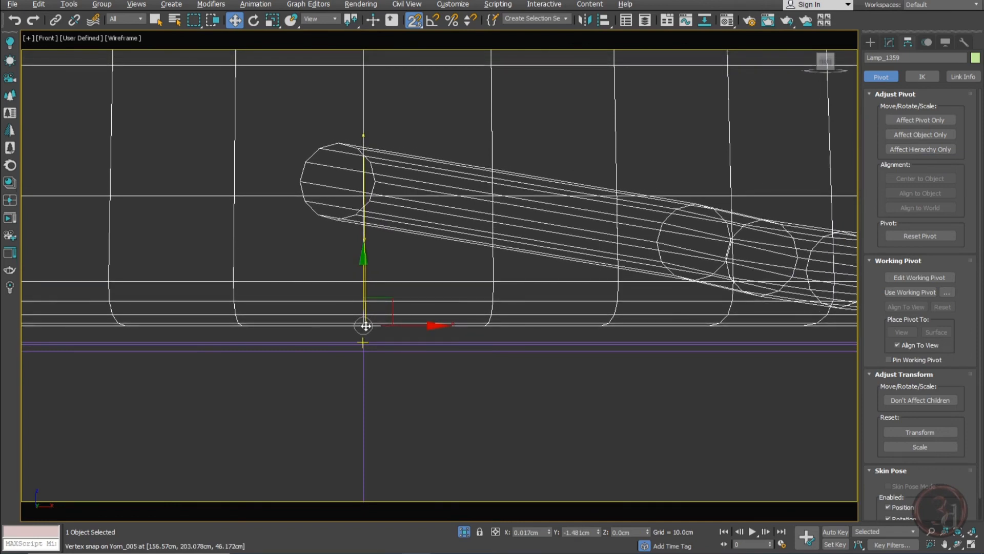
scroll(370, 277, "down", 6)
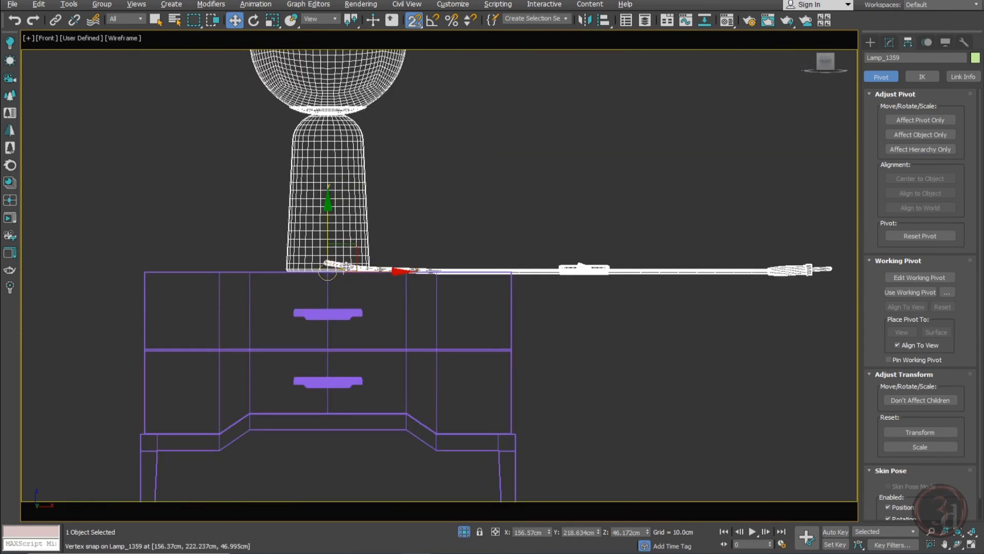
scroll(574, 290, "down", 2)
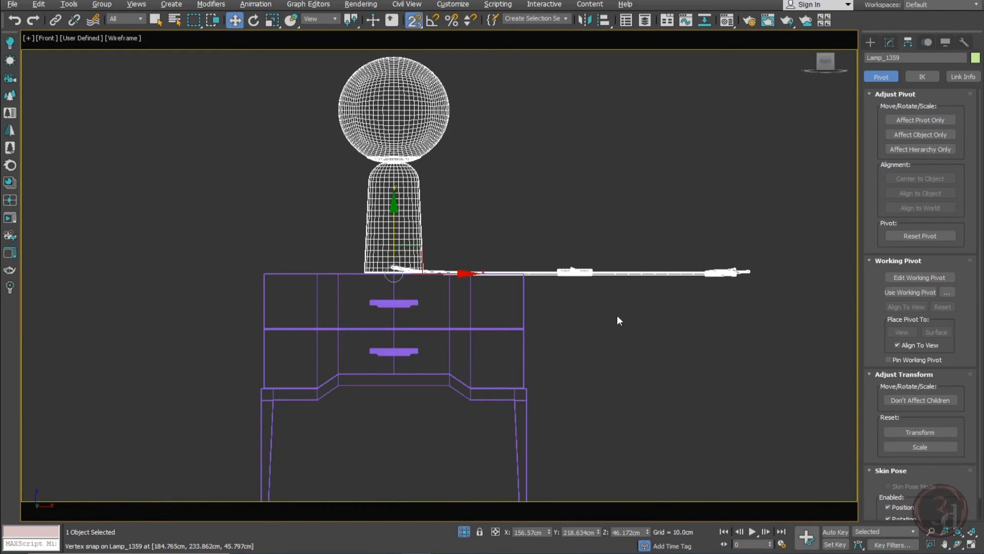
- Delete the lamp's power cord, inline switch and plug at element level, then return to object level
middle_click_drag(617, 315, 584, 334, "alt")
left_click(889, 42)
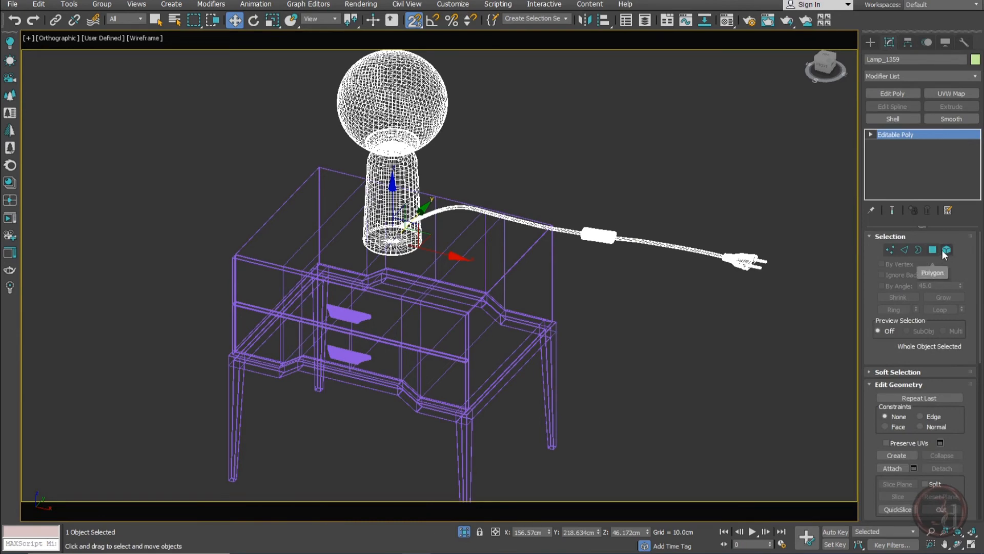
left_click(947, 250)
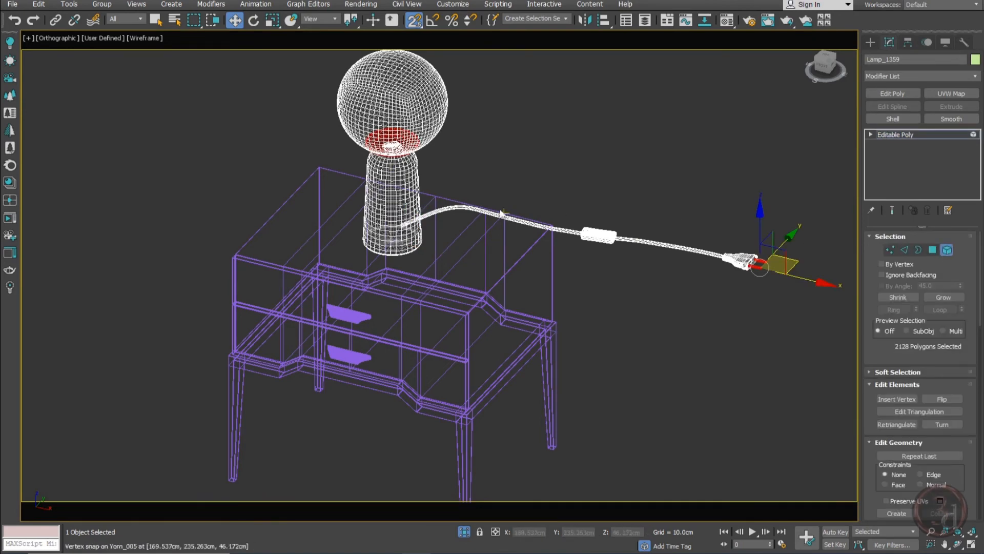
scroll(561, 213, "up", 3)
left_click_drag(516, 172, 650, 287)
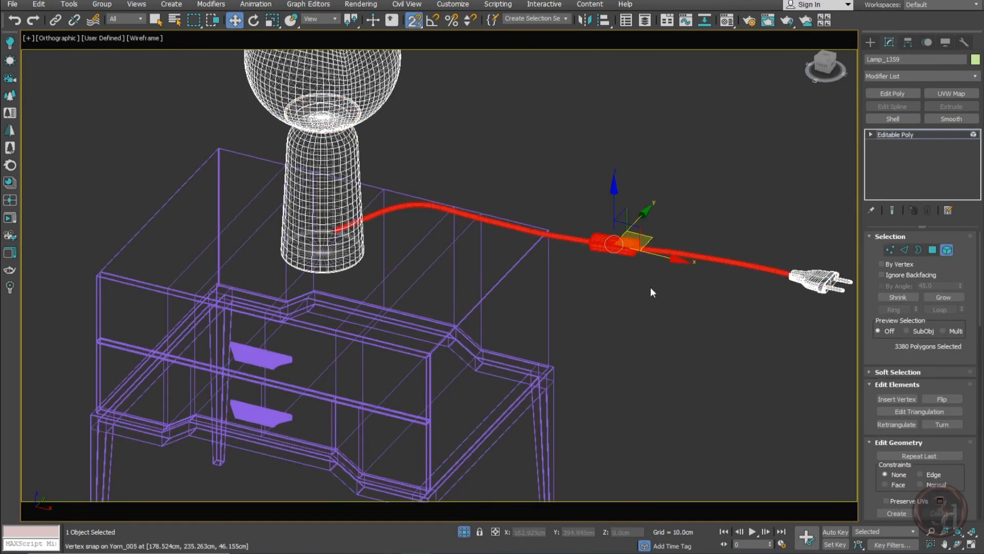
middle_click_drag(703, 286, 598, 278)
left_click(478, 152)
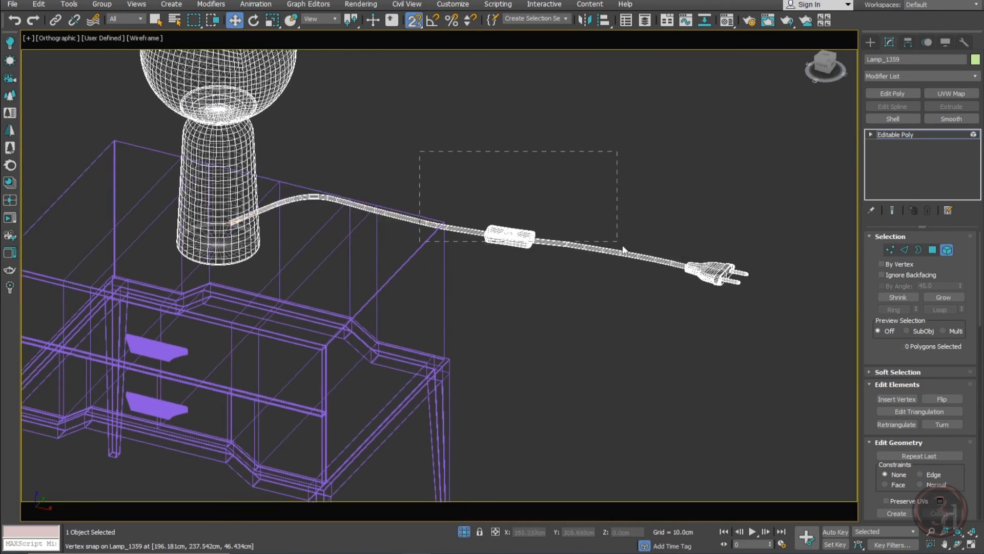
left_click_drag(623, 250, 779, 320)
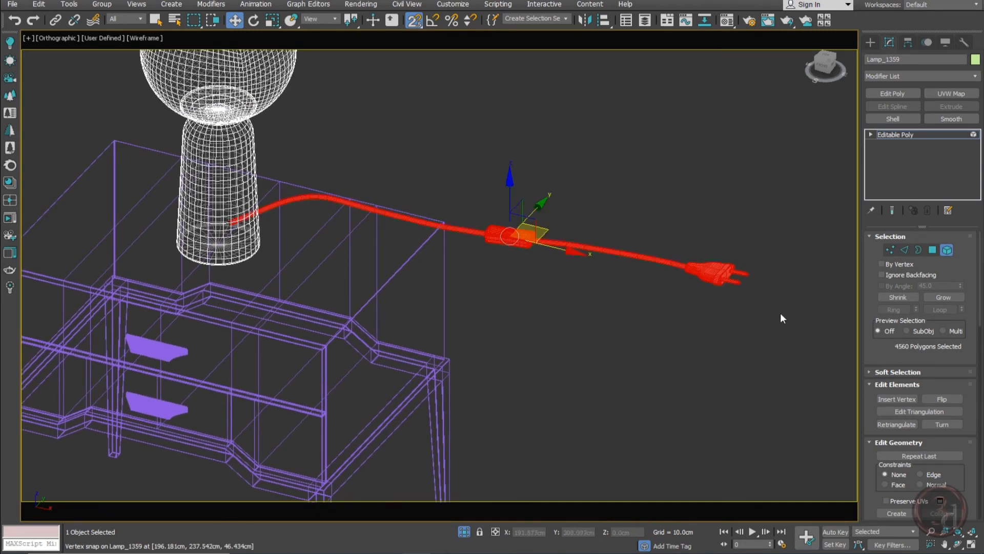
key("Delete")
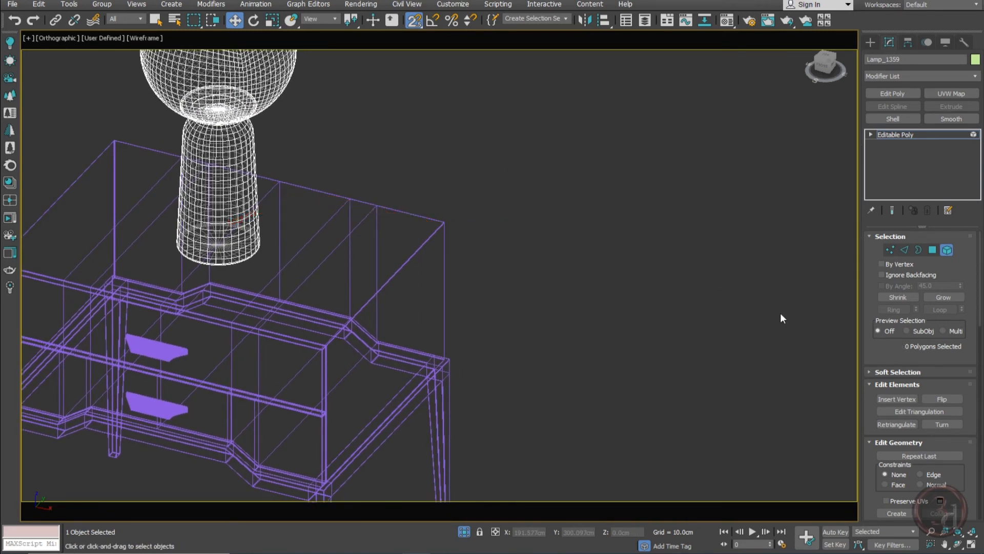
left_click(898, 133)
- Turn off snapping, exit isolation and return to the shaded CoronaCamera001 view of the whole room
middle_click_drag(380, 161, 529, 186)
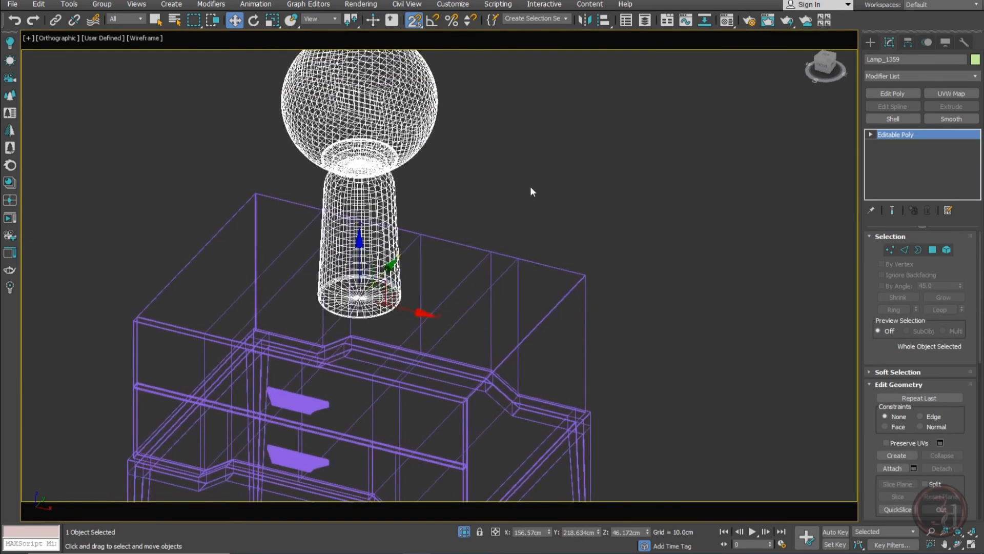
left_click(529, 186)
left_click(358, 221)
key("s")
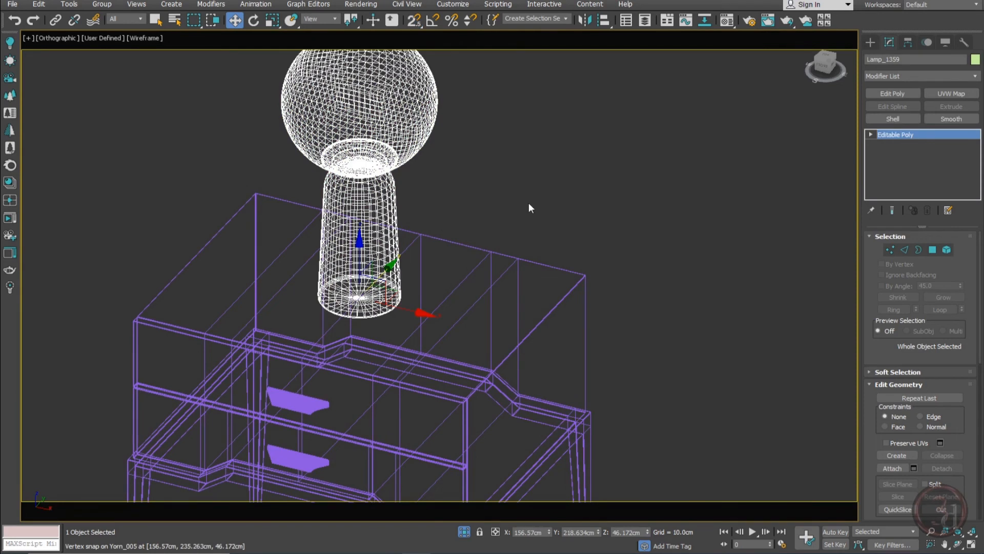
key("F3")
key("c")
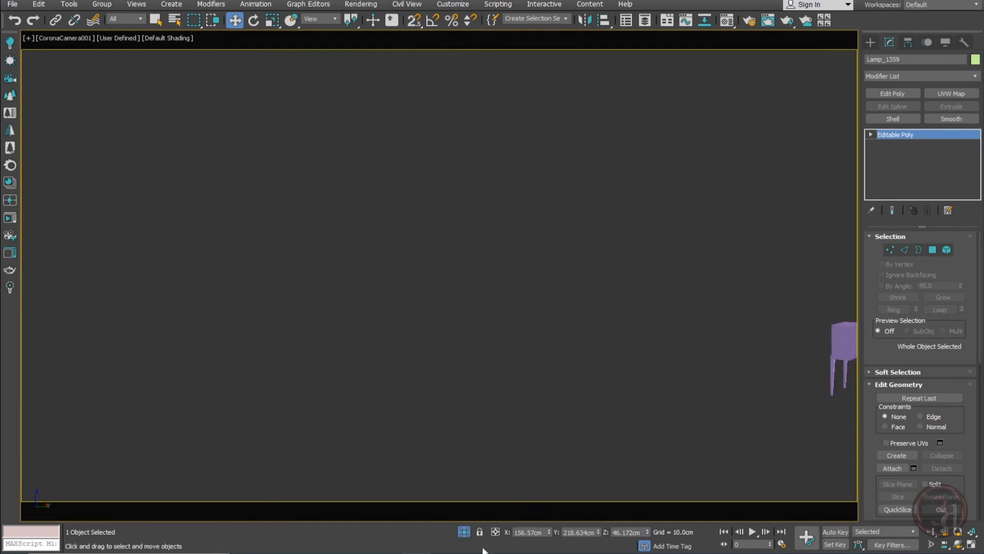
left_click(465, 532)
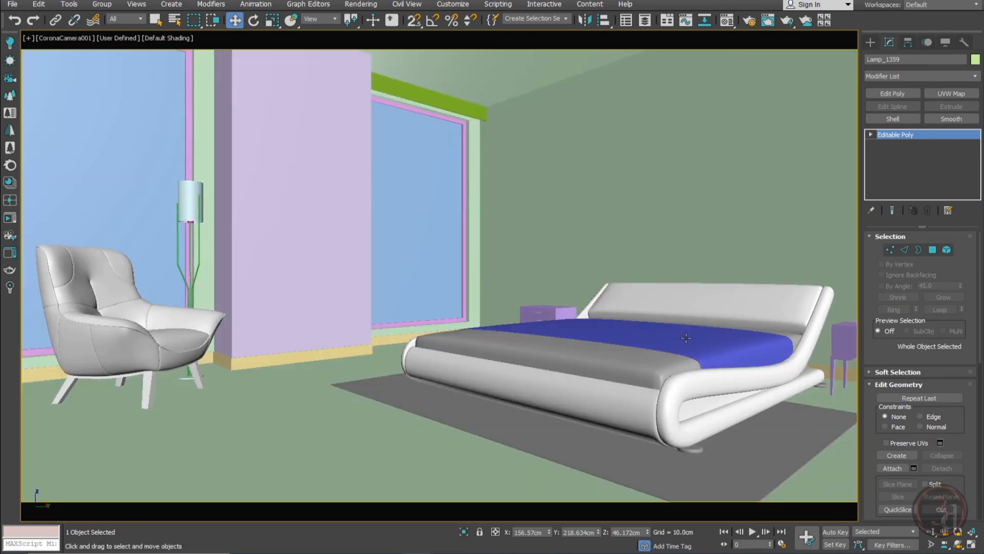
- In the front wireframe view, scale the table lamp down uniformly to 82 percent
key("f")
key("F3")
mouse_move(726, 342)
middle_mouse_down()
mouse_move(617, 264)
mouse_move(482, 296)
middle_mouse_up()
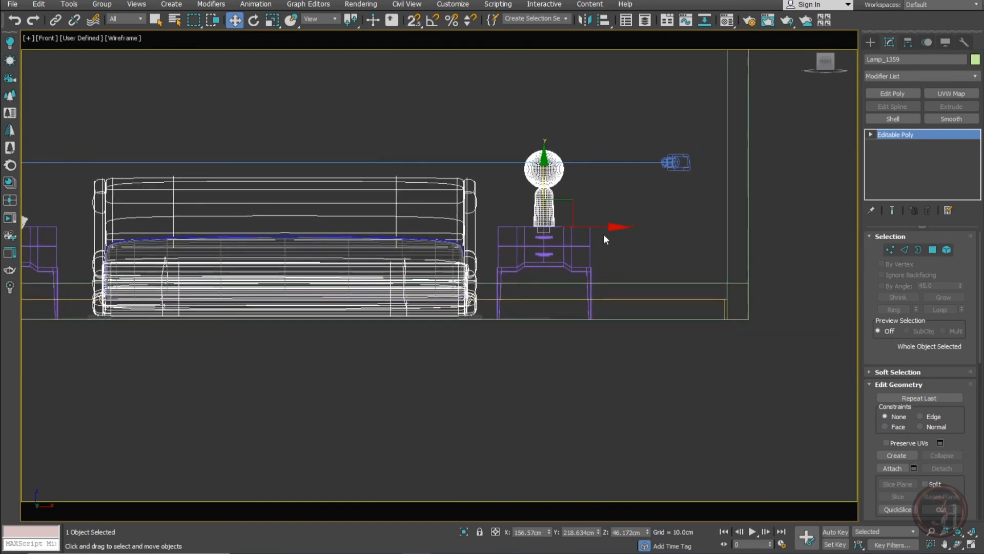
scroll(604, 234, "up", 2)
key("r")
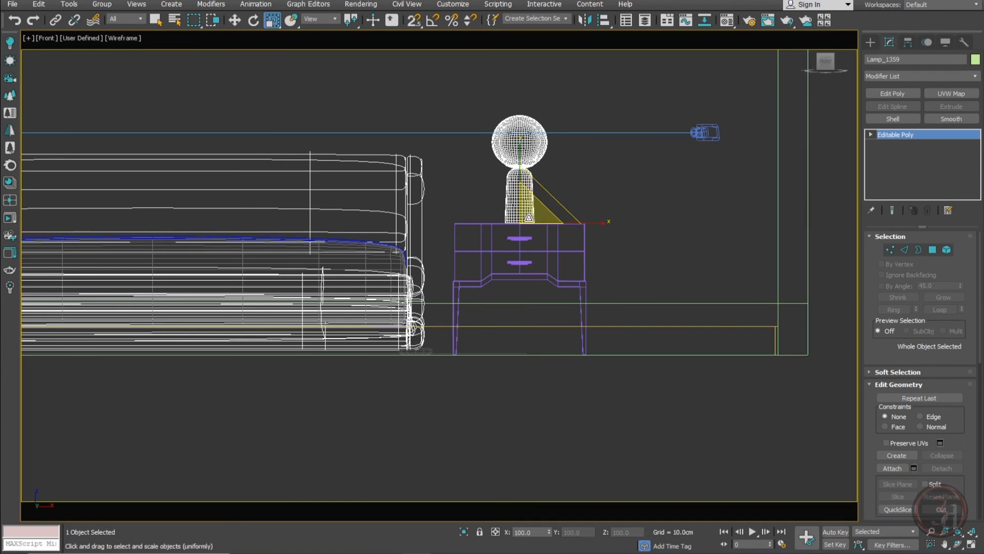
left_click_drag(528, 218, 525, 233)
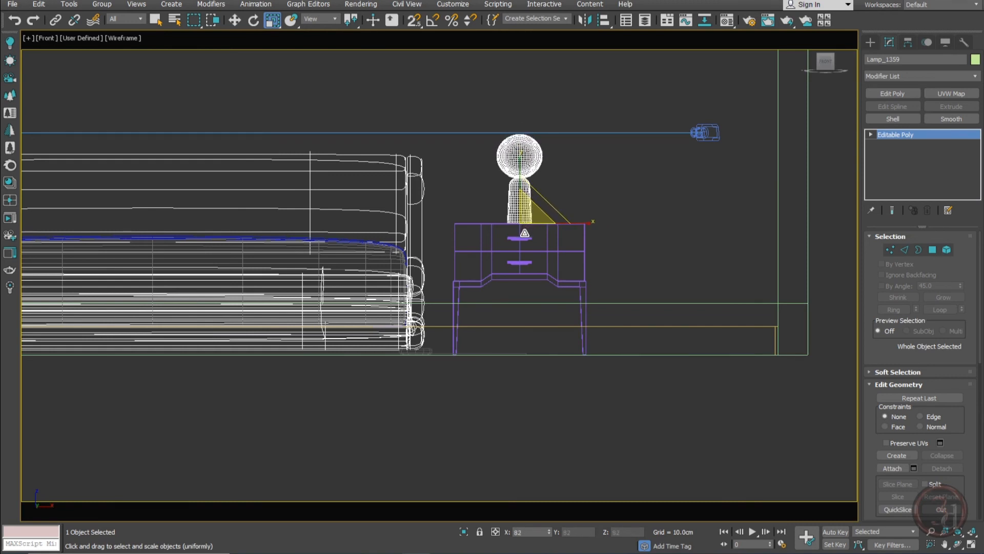
- Clone the lamp as one instance along X to the side table across the bed, at about X -98.2 cm
key("w")
scroll(551, 250, "down", 3)
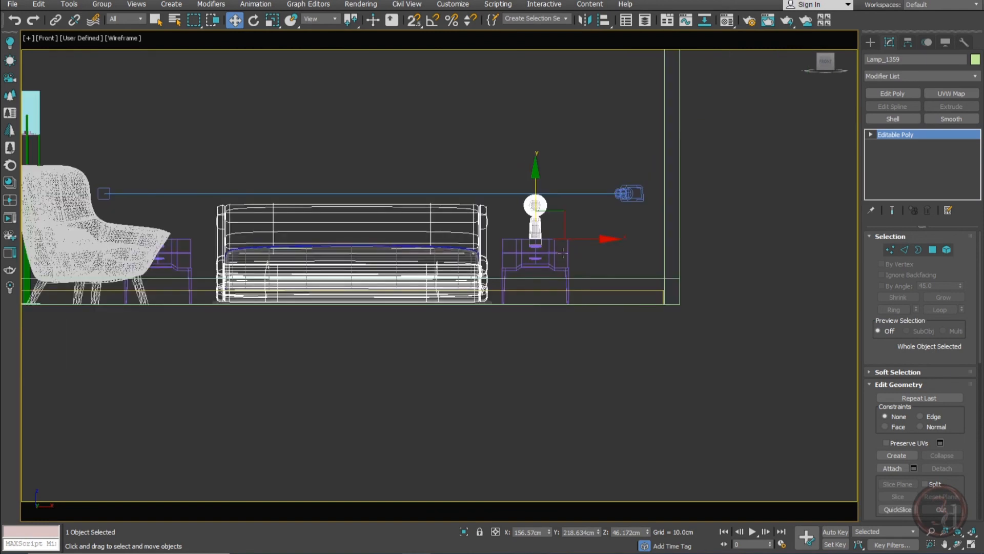
mouse_move(583, 239)
left_mouse_down("shift")
mouse_move(218, 241)
mouse_move(207, 254)
left_mouse_up("shift")
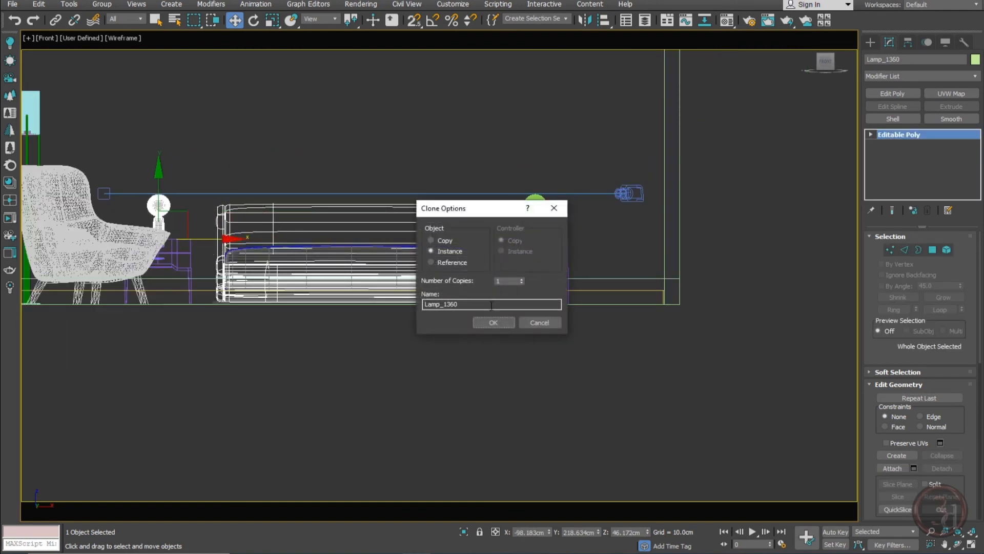
left_click(493, 322)
- Vertex-snap the cloned lamp along X to the middle of its side table, at about X -98.6 cm, and turn snapping off
scroll(153, 238, "up", 5)
middle_click_drag(342, 253, 495, 246)
scroll(367, 262, "up", 8)
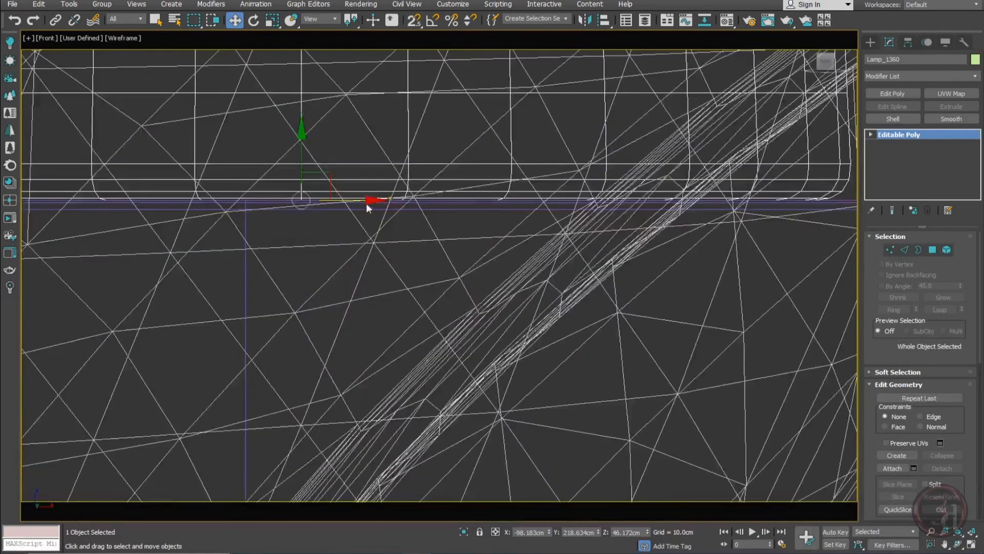
key("s")
left_click_drag(367, 205, 248, 202)
scroll(316, 232, "down", 6)
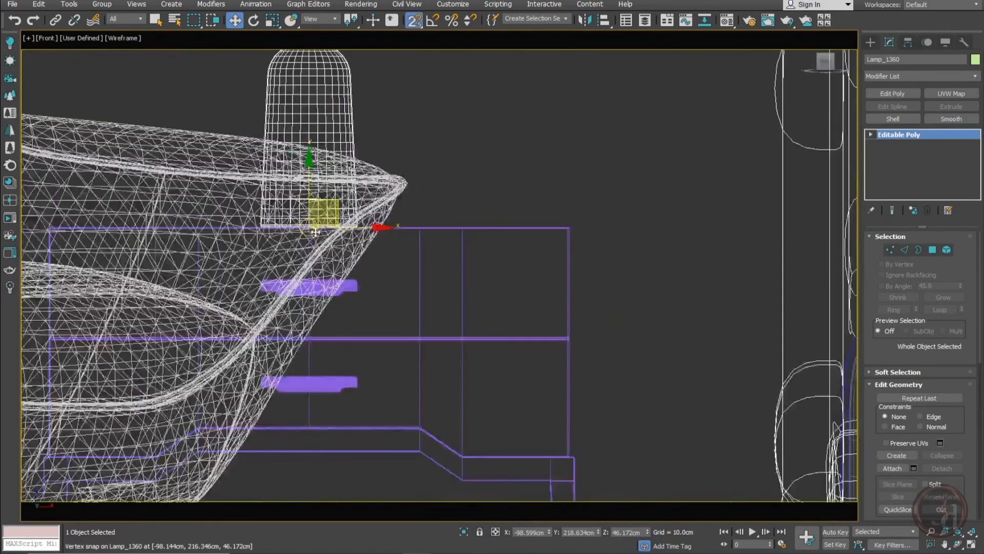
scroll(315, 231, "down", 4)
key("s")
scroll(374, 246, "down", 3)
- Return to the CoronaCamera001 view, clear the selection and switch back to default shading
key("c")
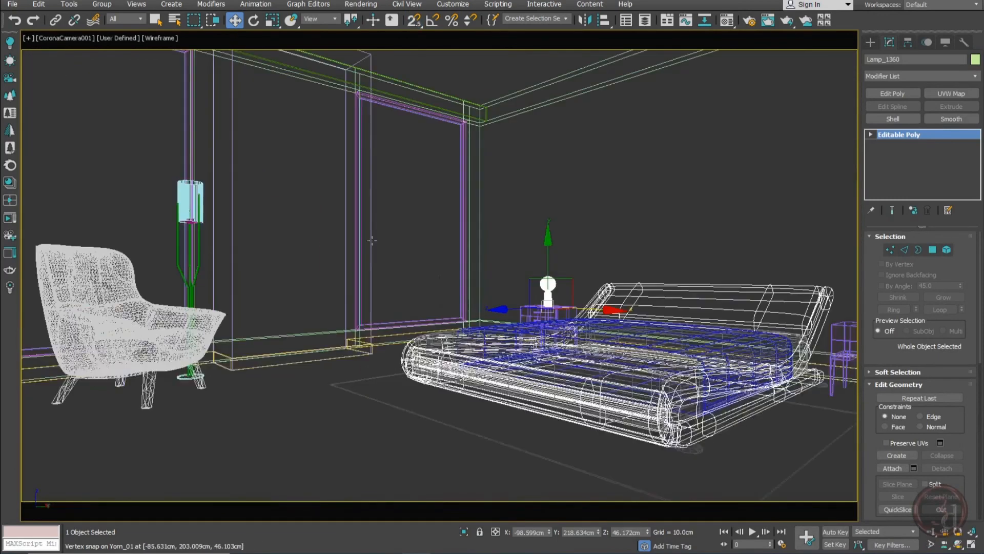
left_click(403, 419)
key("F3")
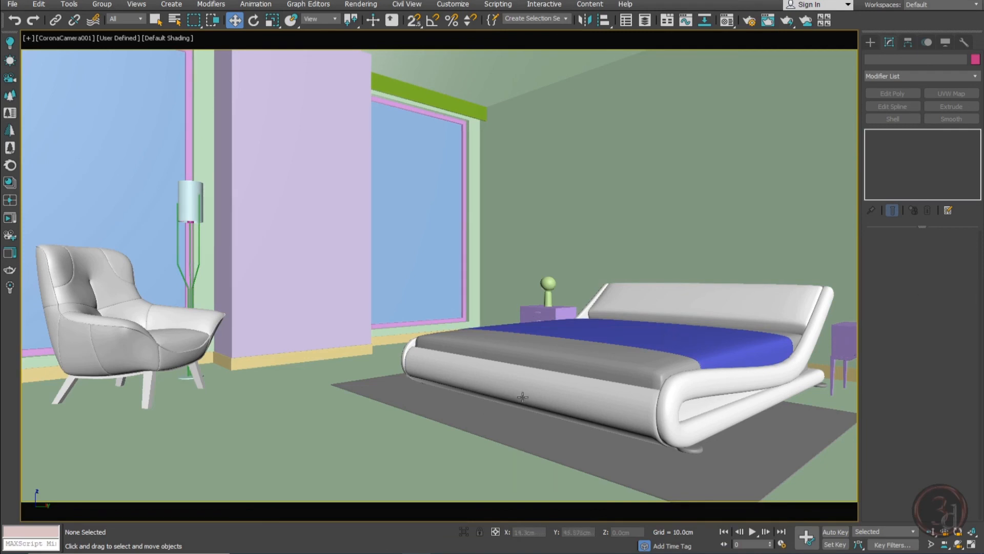
- Merge all objects from Curtain.max, the curtain groups Group05 and Group06, into the bedroom scene
left_click(12, 5)
mouse_move(70, 158)
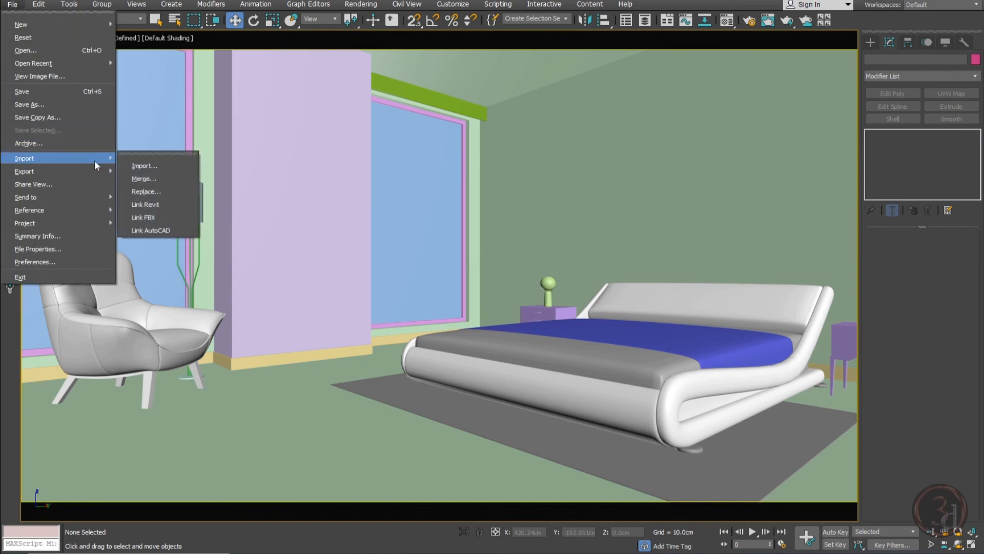
left_click(140, 179)
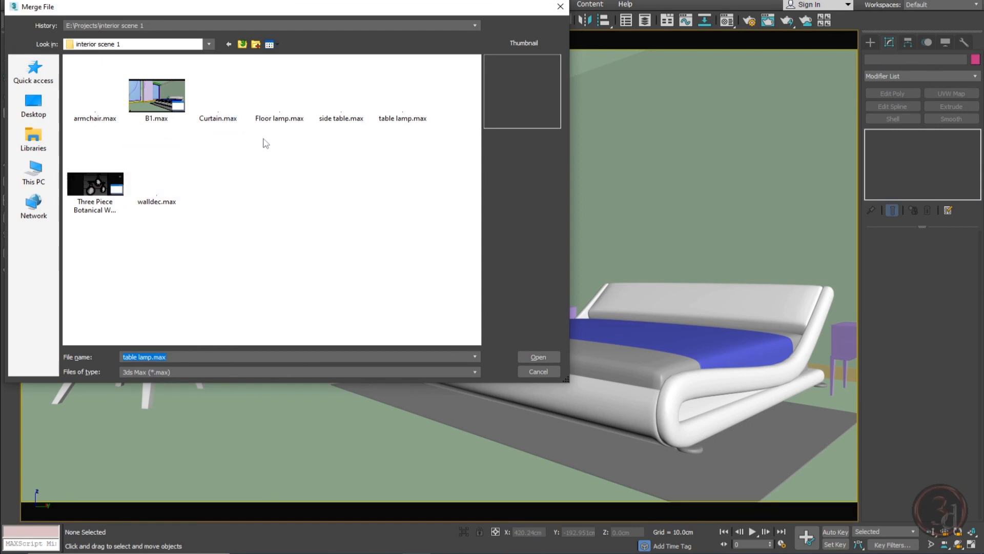
left_click(226, 119)
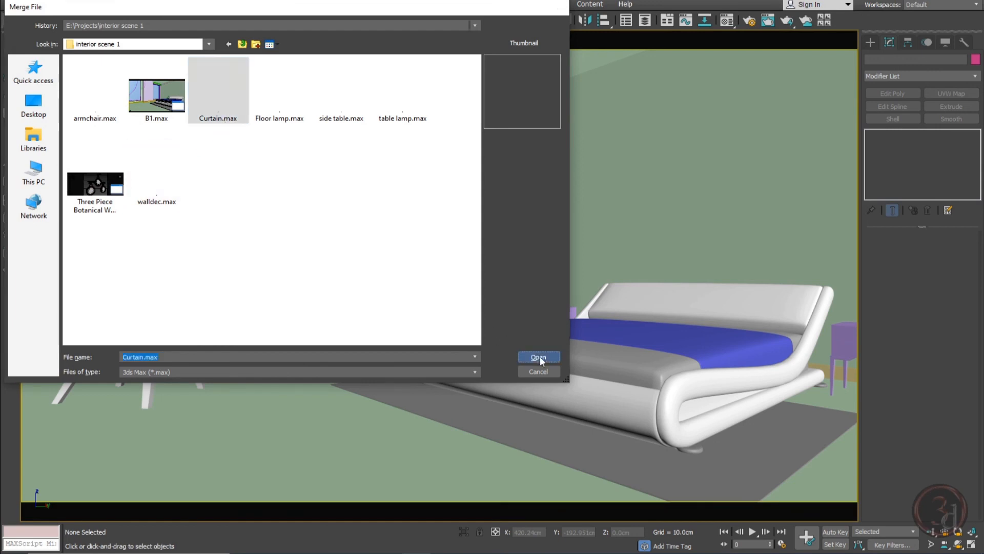
left_click(538, 357)
left_click(392, 346)
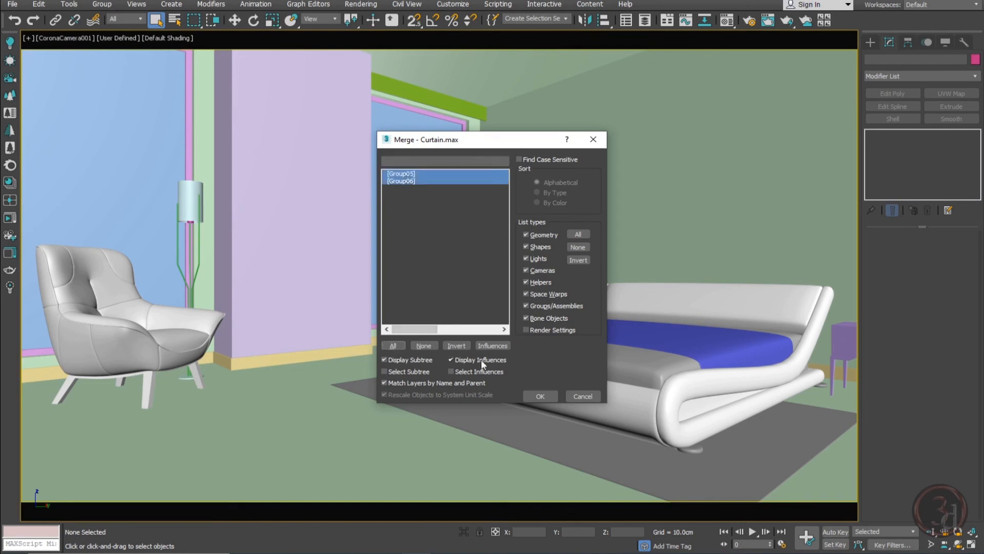
left_click(537, 397)
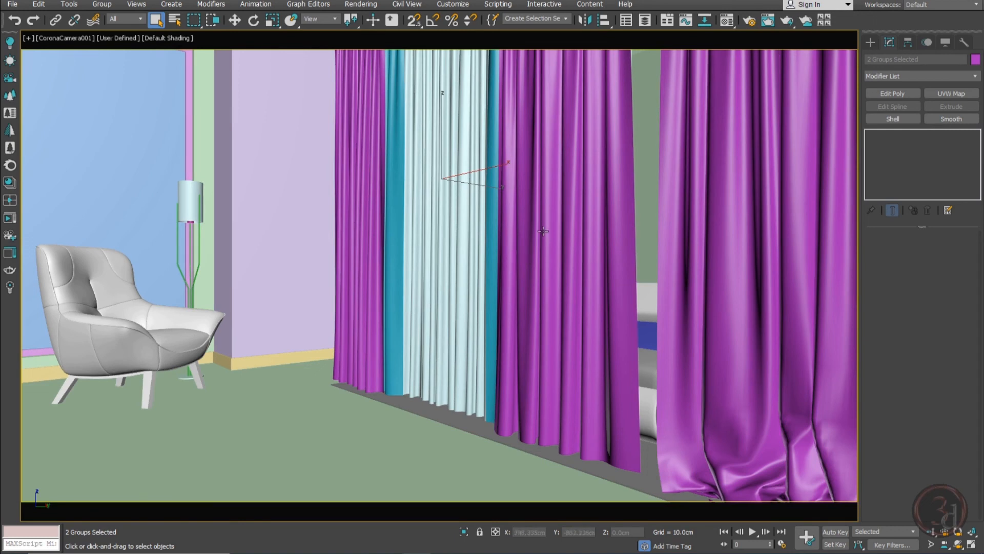
- Activate Rotate for the two merged curtain groups and show them with the whole room in the top view
key("e")
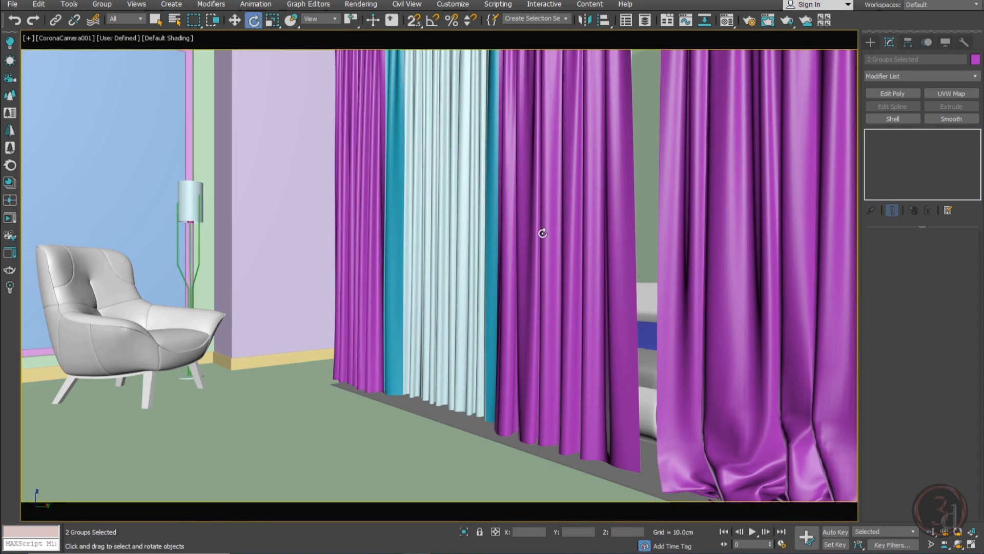
key("t")
scroll(596, 221, "down", 10)
scroll(571, 290, "up", 8)
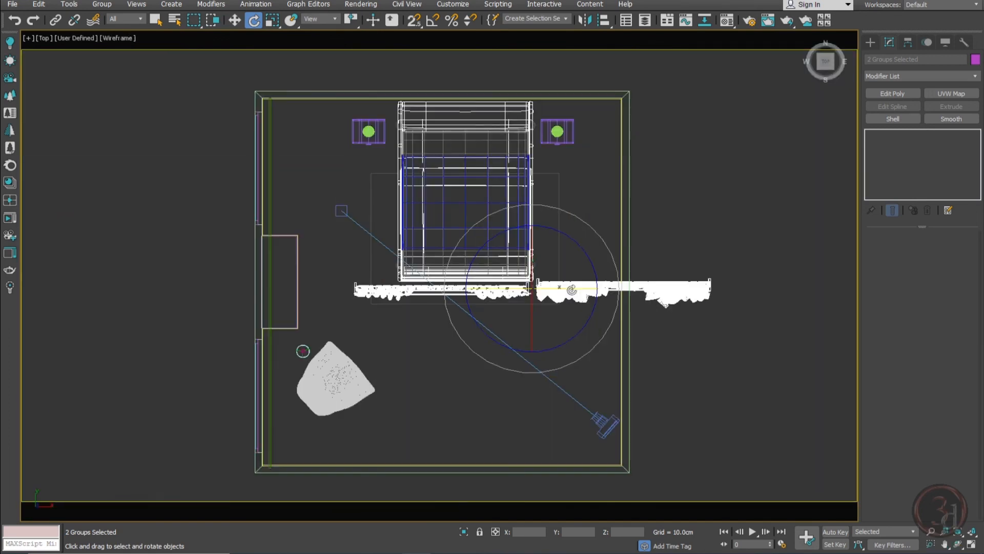